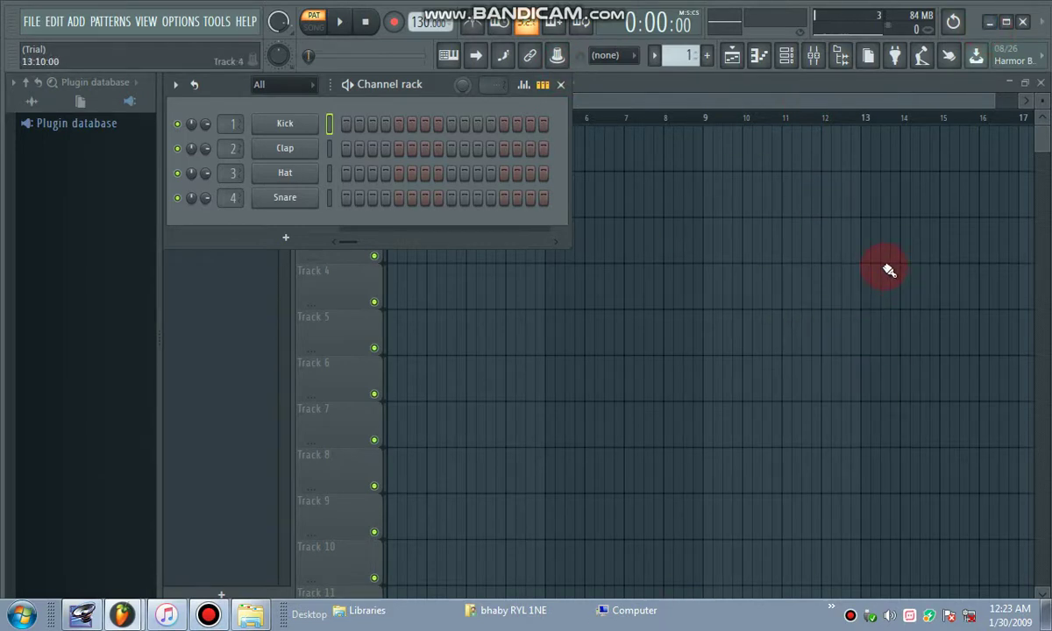
# - Bring the Playlist in front of the Channel rack
pyautogui.click(976, 55)
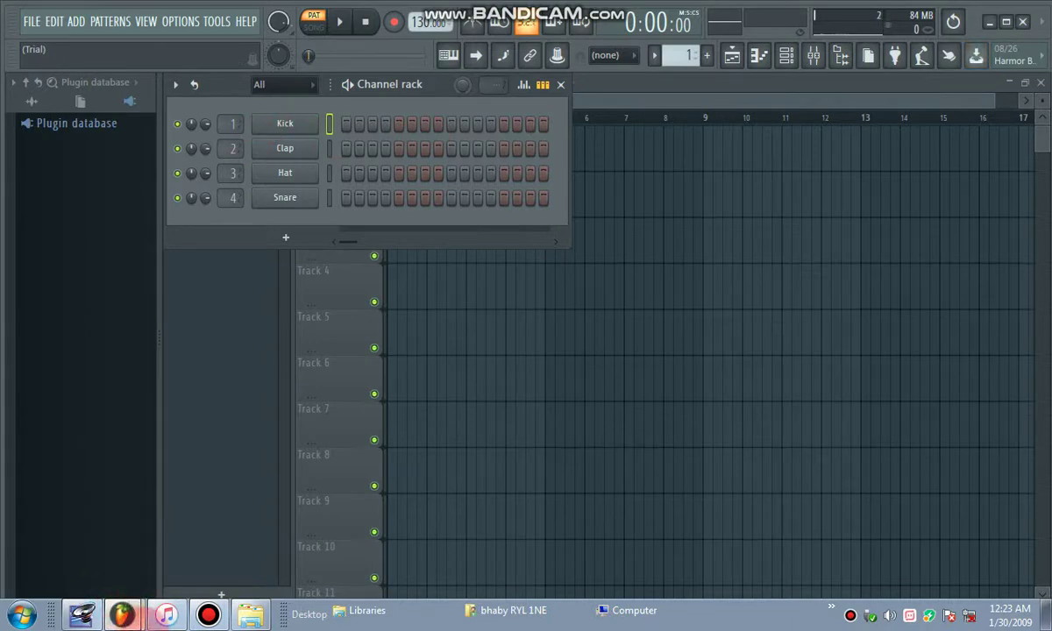
pyautogui.click(125, 616)
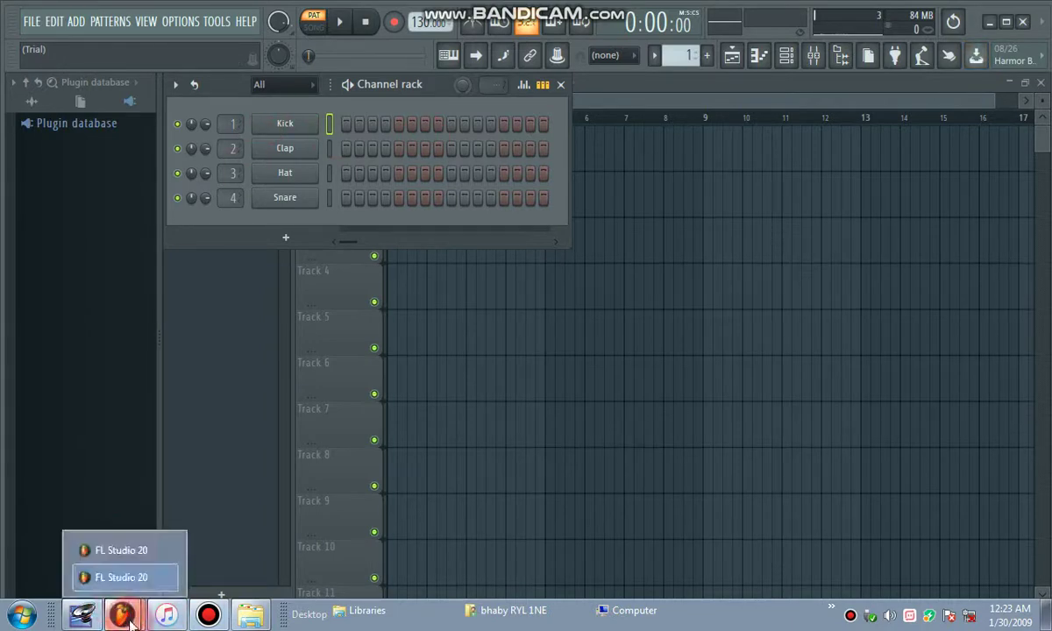
pyautogui.click(833, 103)
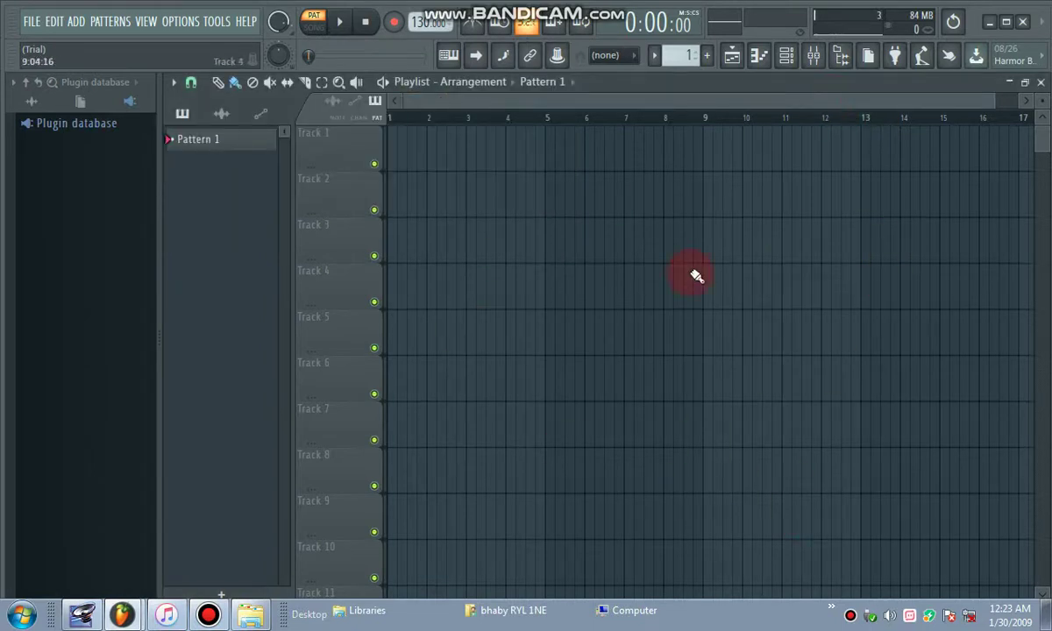
# - Check the buffer length in the FL Studio ASIO driver panel of the audio settings
pyautogui.click(183, 26)
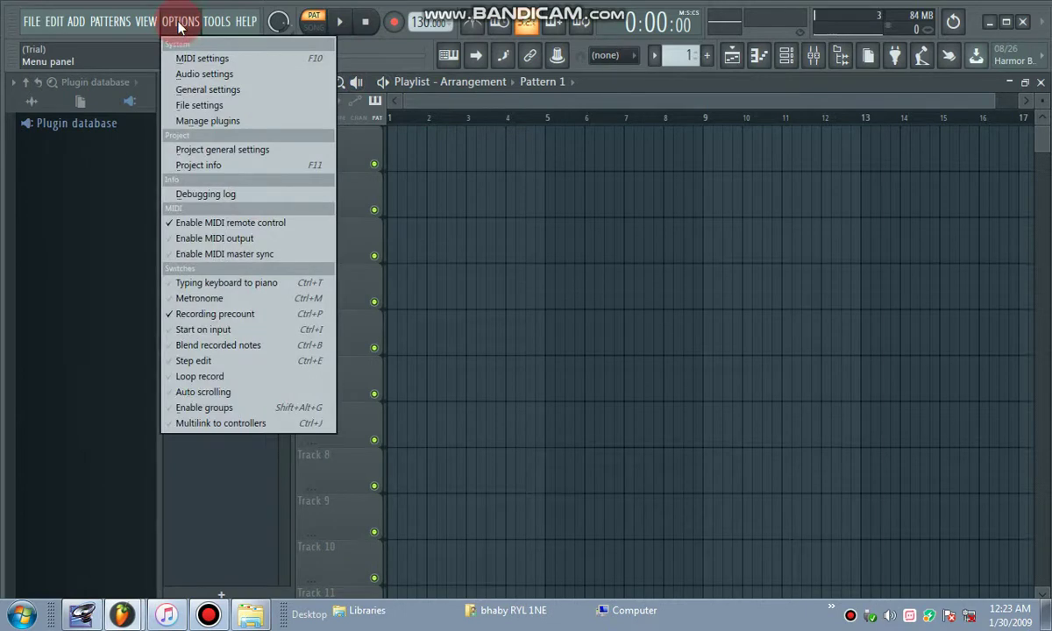
pyautogui.click(207, 81)
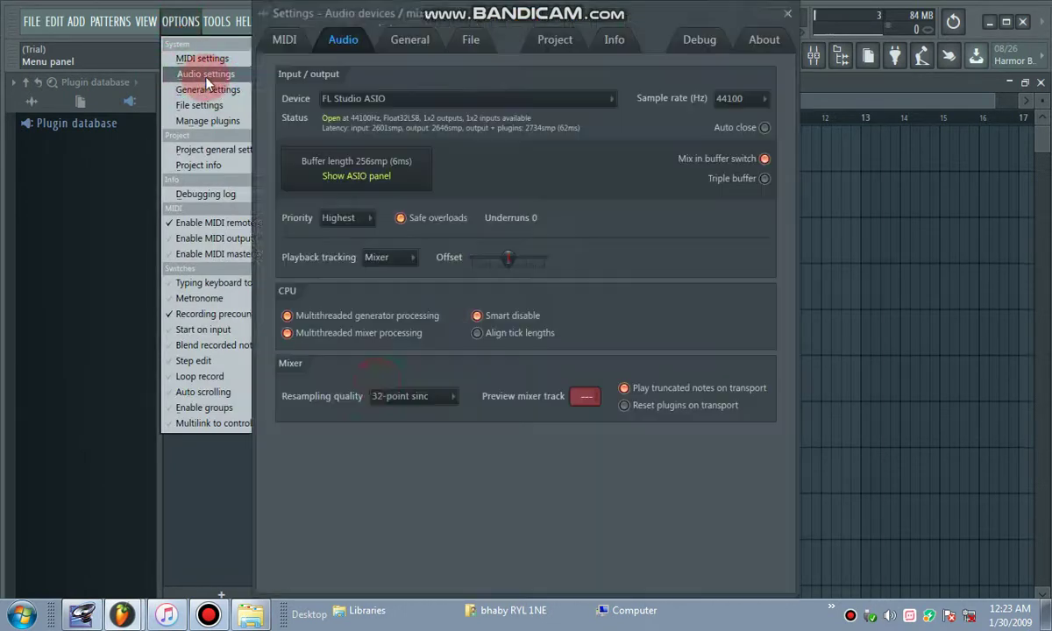
pyautogui.click(364, 177)
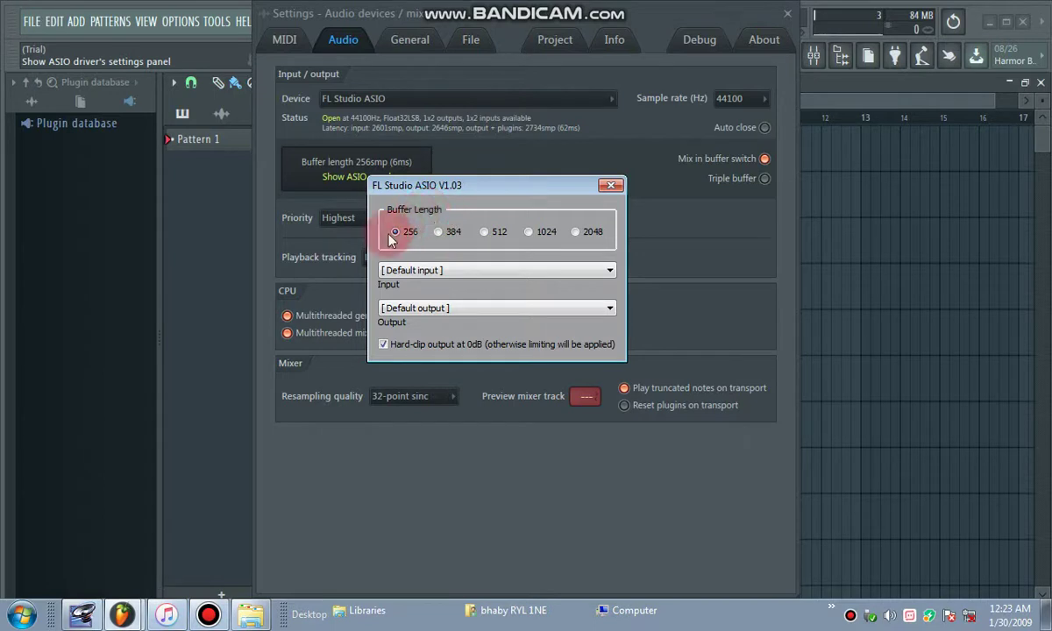
pyautogui.click(612, 185)
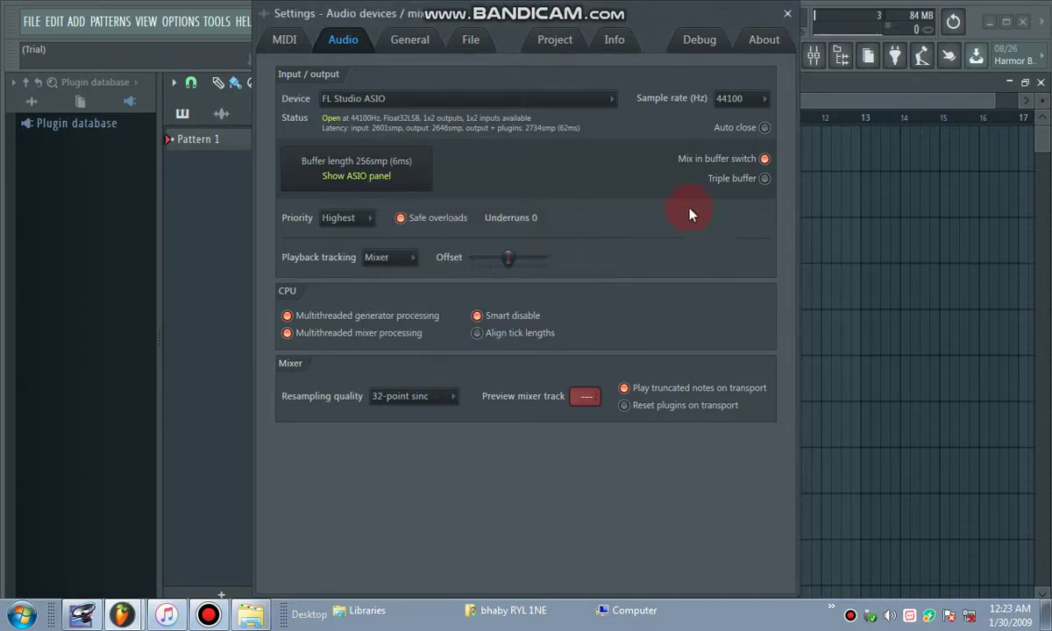
pyautogui.click(788, 13)
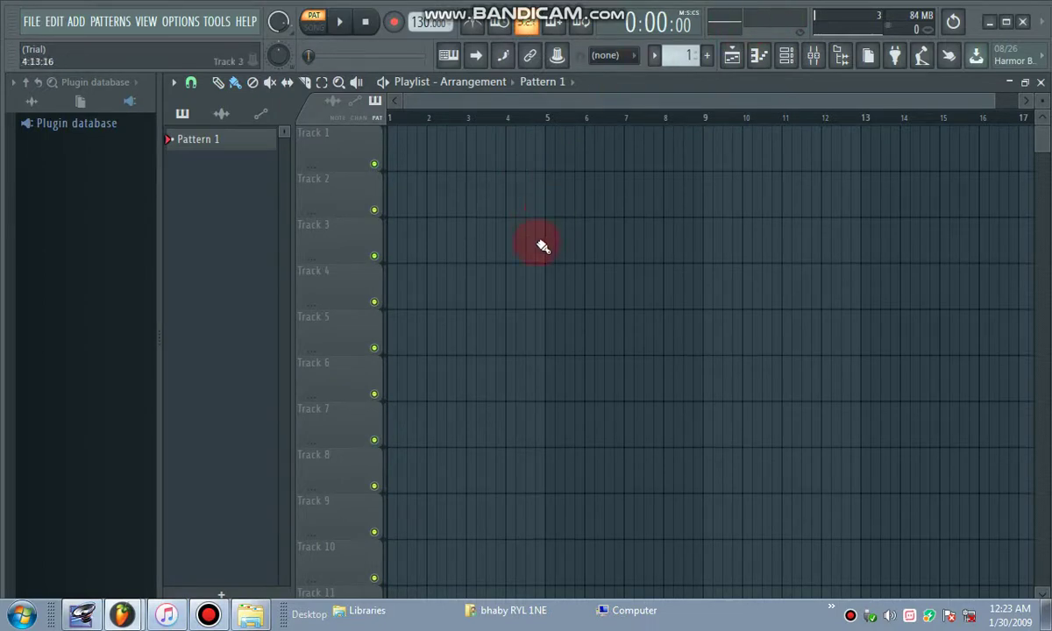
# - Switch playback to song mode and set the audio input of mixer track Insert 1 to mono In 1
pyautogui.moveTo(733, 8)
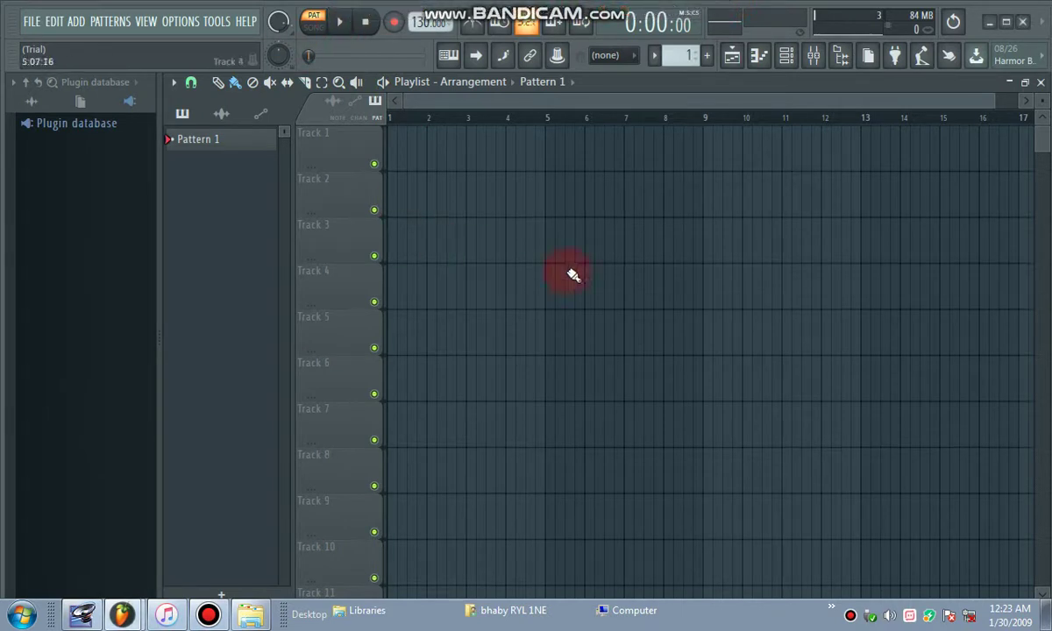
pyautogui.click(312, 28)
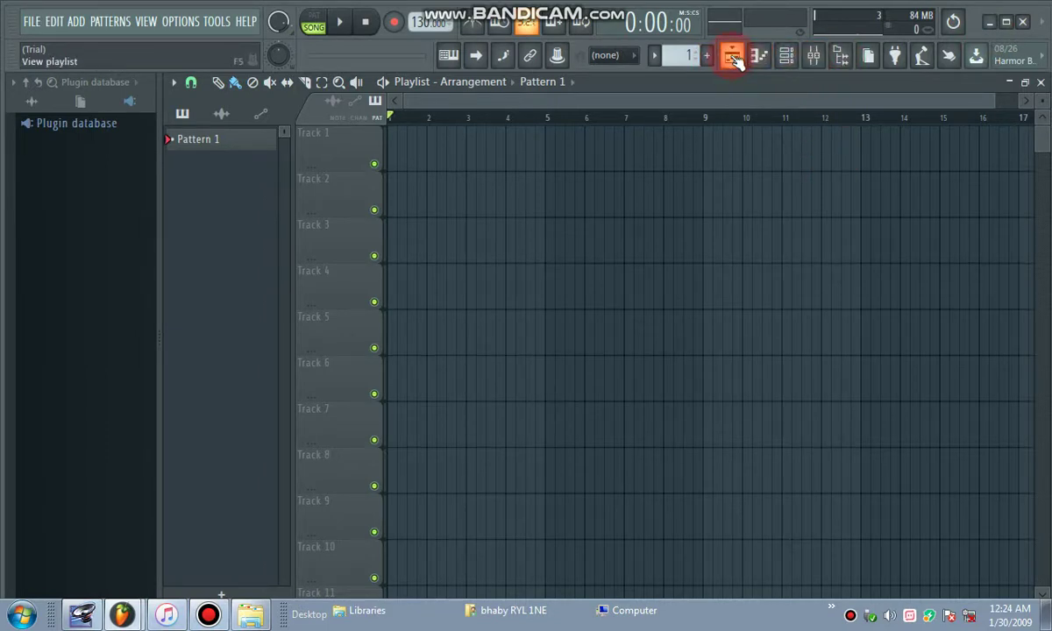
pyautogui.click(815, 63)
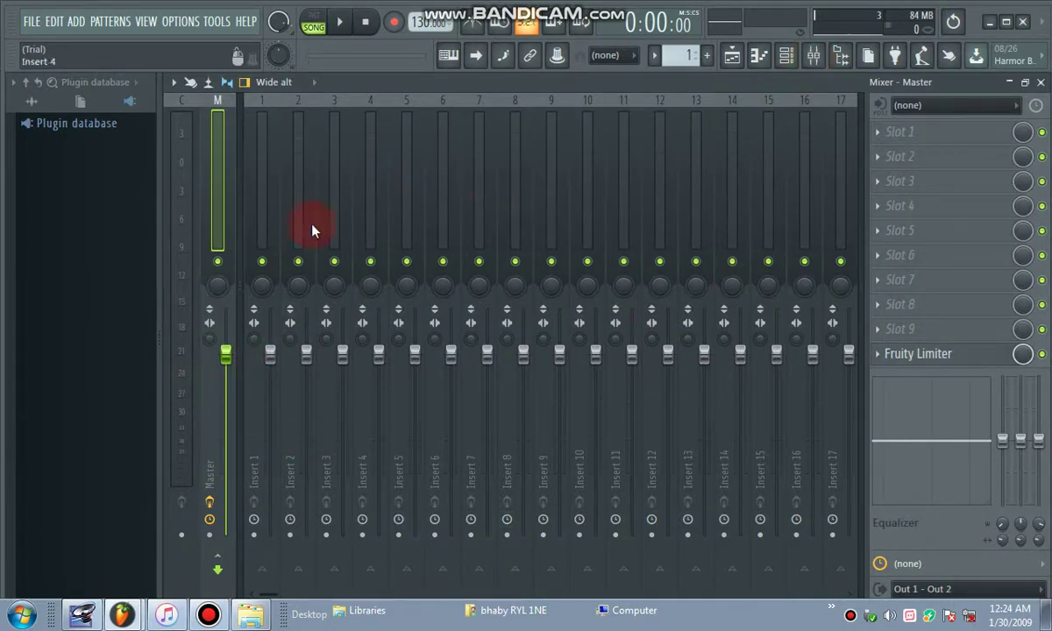
pyautogui.click(270, 354)
pyautogui.click(936, 109)
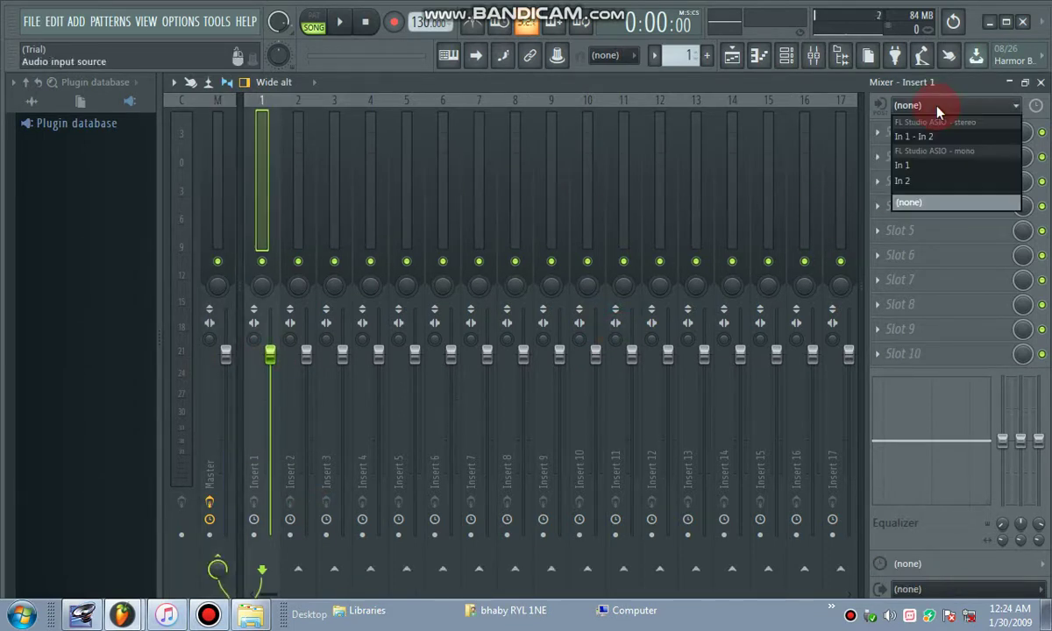
pyautogui.click(940, 107)
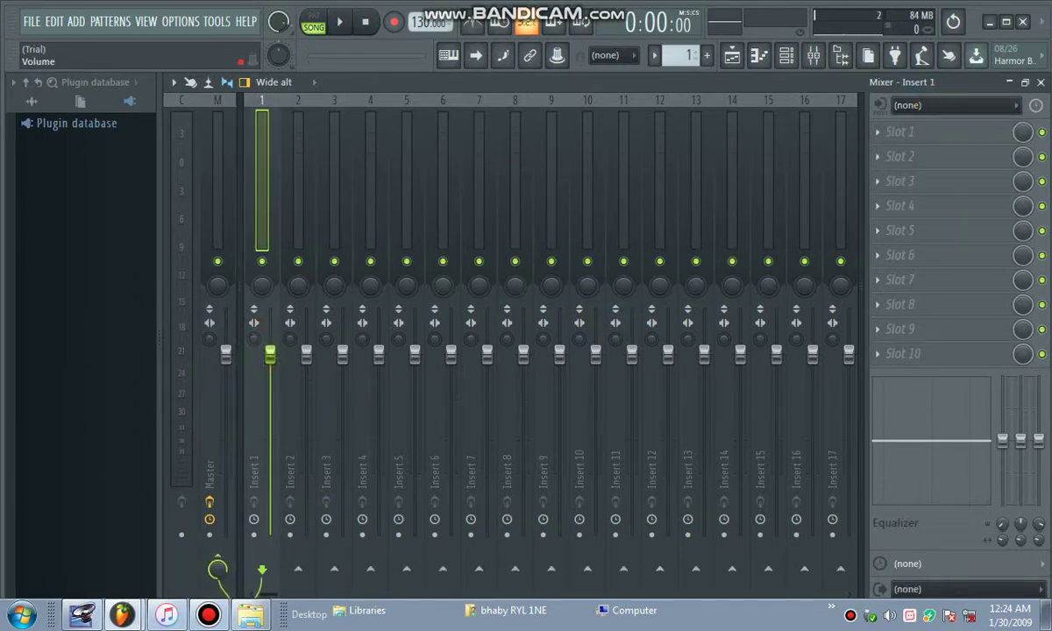
pyautogui.click(937, 106)
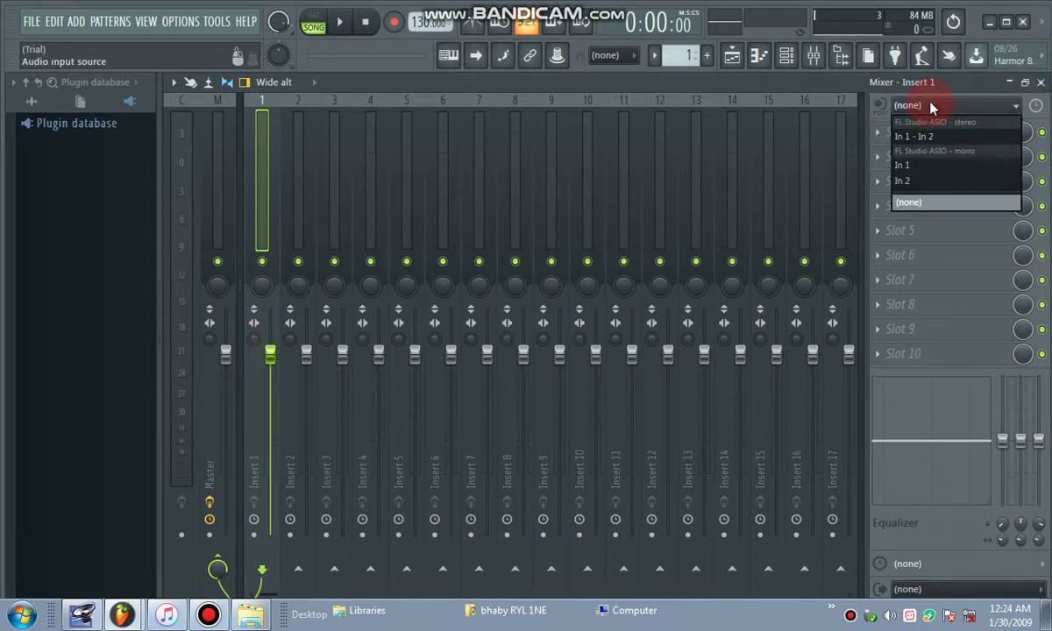
pyautogui.click(919, 169)
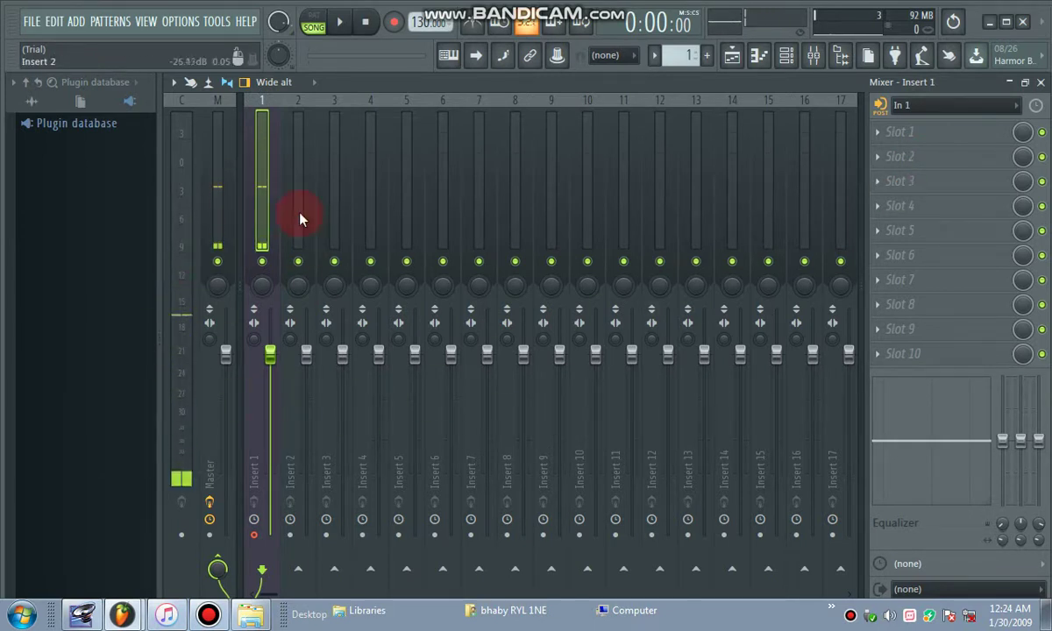
pyautogui.click(272, 355)
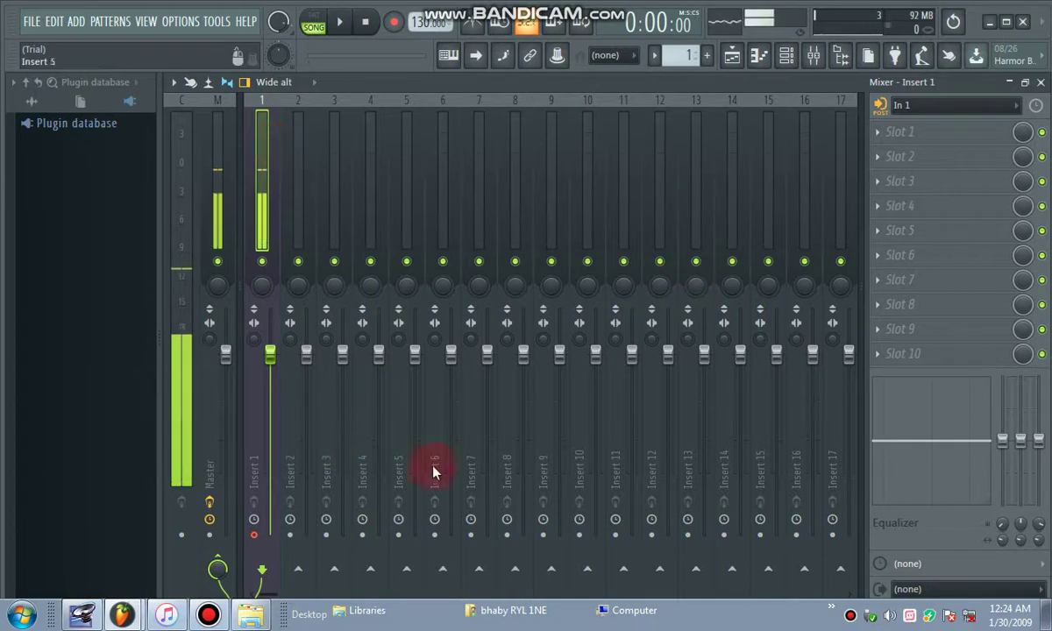
pyautogui.rightClick(263, 179)
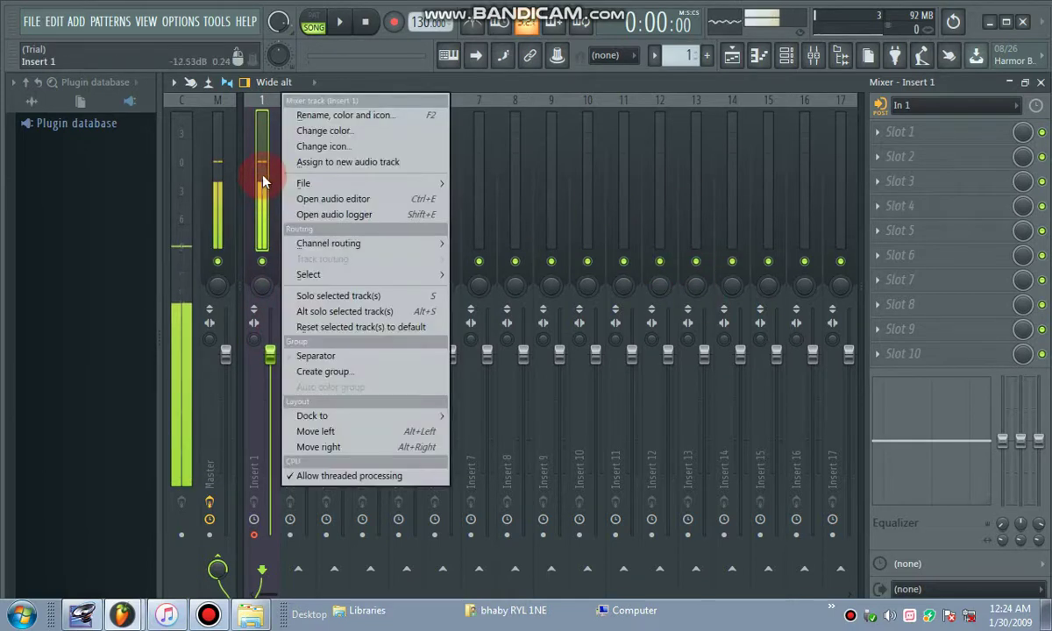
pyautogui.click(264, 182)
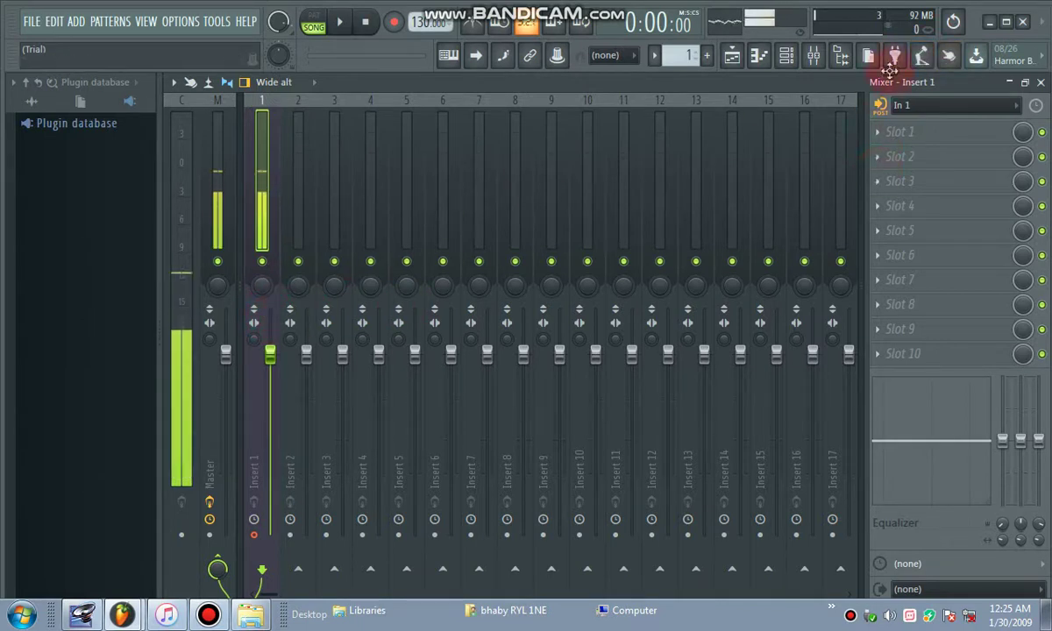
# - Import the tuks beat MP3 from the desktop's instrumental beat folder into Track 1 of the Playlist
pyautogui.click(733, 55)
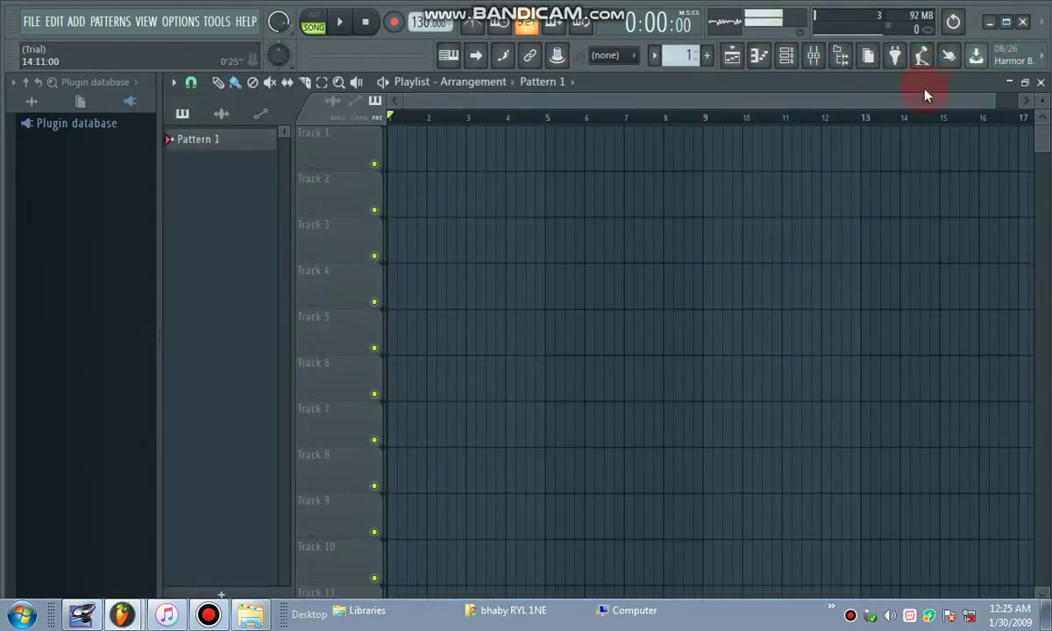
pyautogui.click(994, 21)
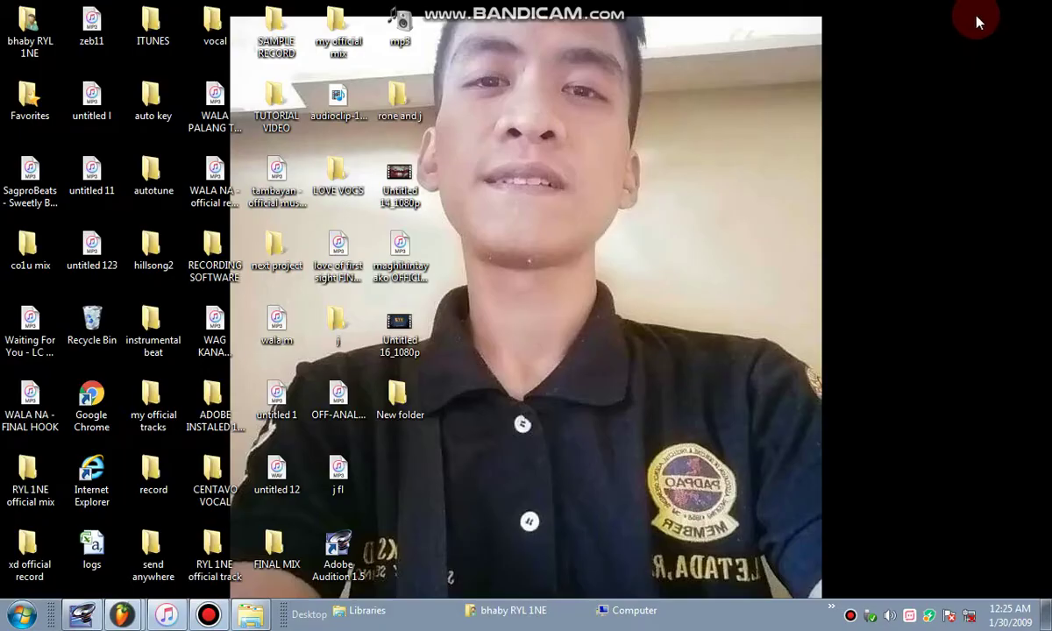
pyautogui.doubleClick(147, 331)
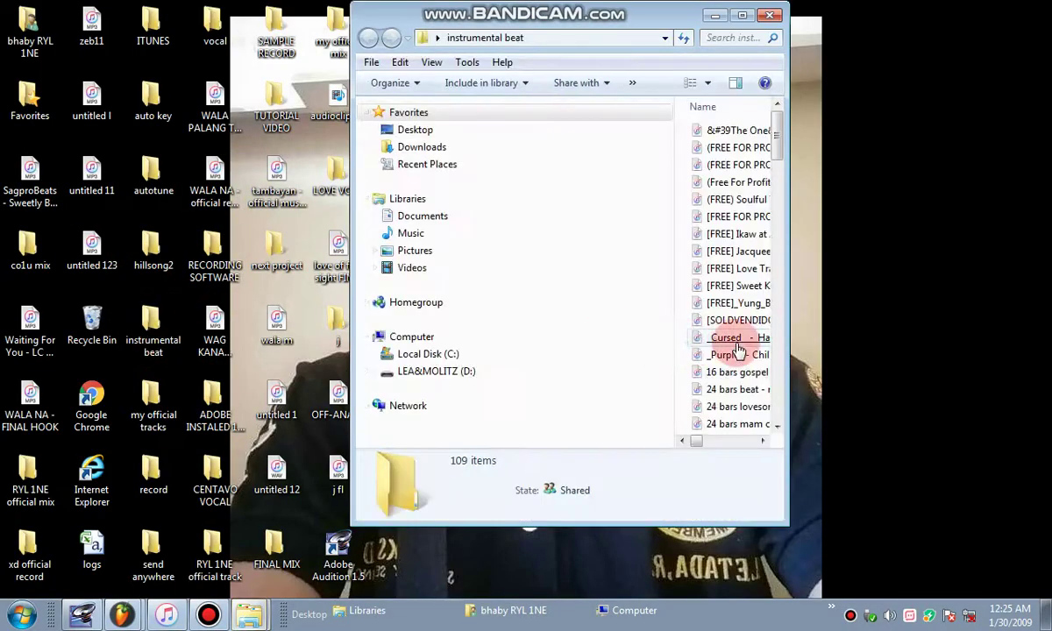
pyautogui.scroll(-15, 702, 360)
pyautogui.click(739, 388)
pyautogui.scroll(-6, 737, 394)
pyautogui.scroll(-4, 735, 397)
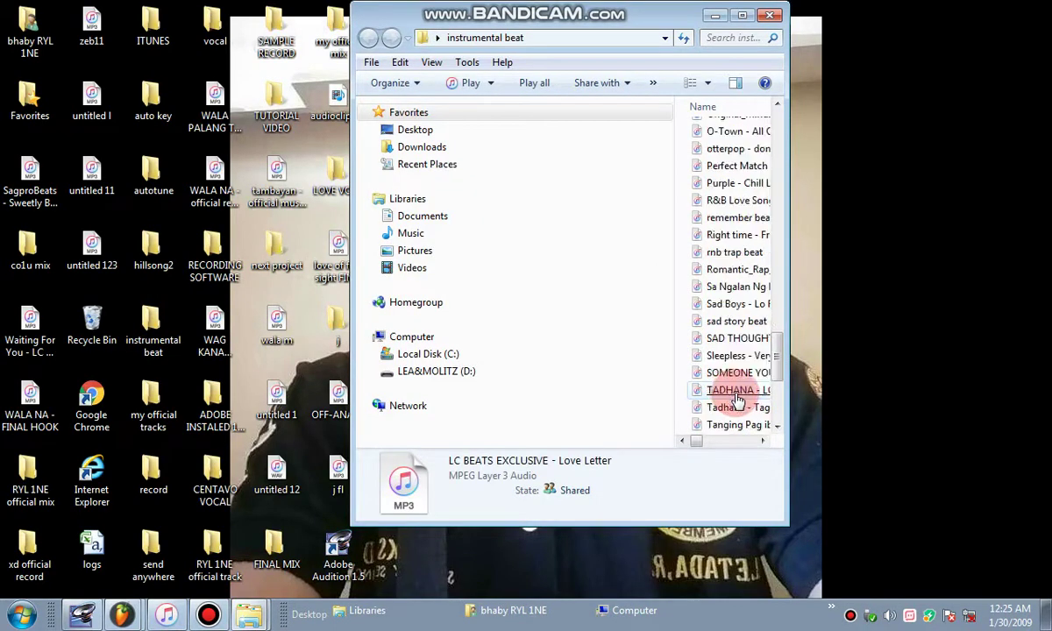
pyautogui.click(735, 391)
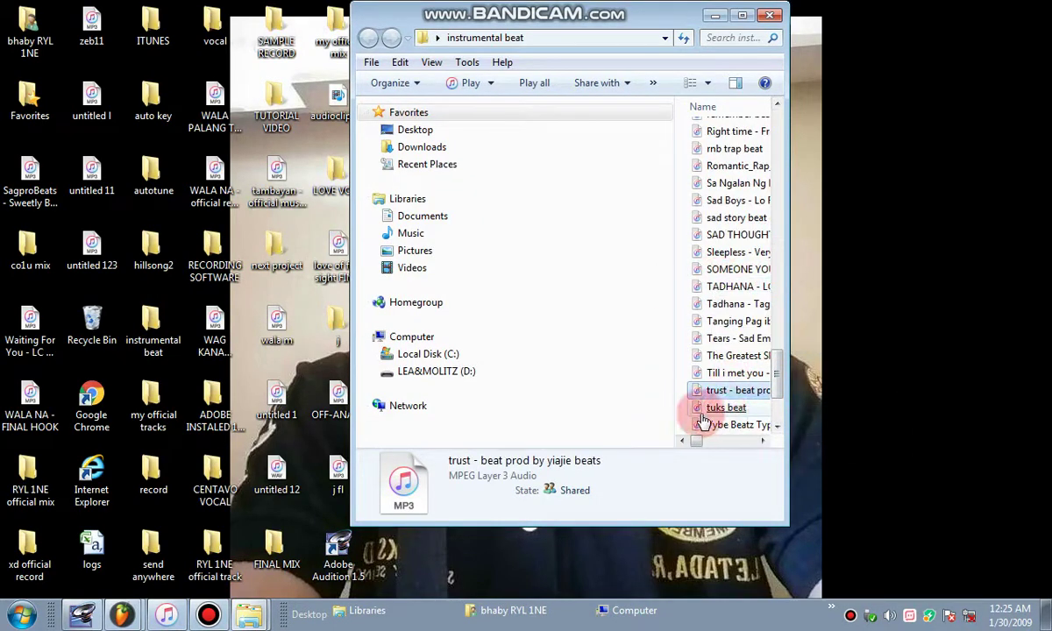
pyautogui.moveTo(734, 409); pyautogui.dragTo(460, 133)
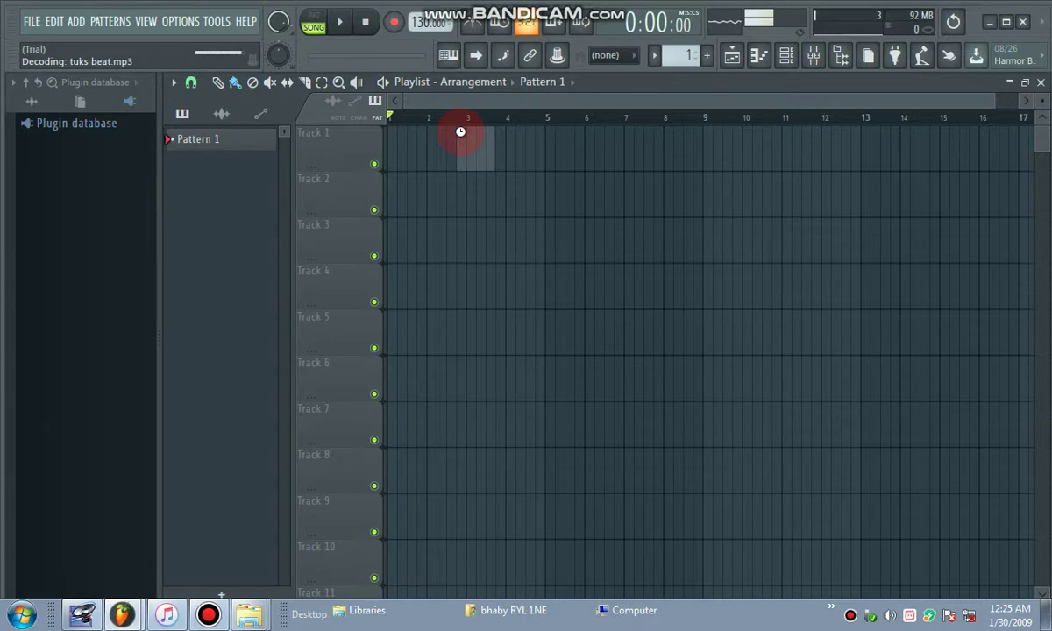
# - Move the tuks beat clip on Track 1 to the start of the song at bar 1
pyautogui.moveTo(689, 147); pyautogui.dragTo(440, 155)
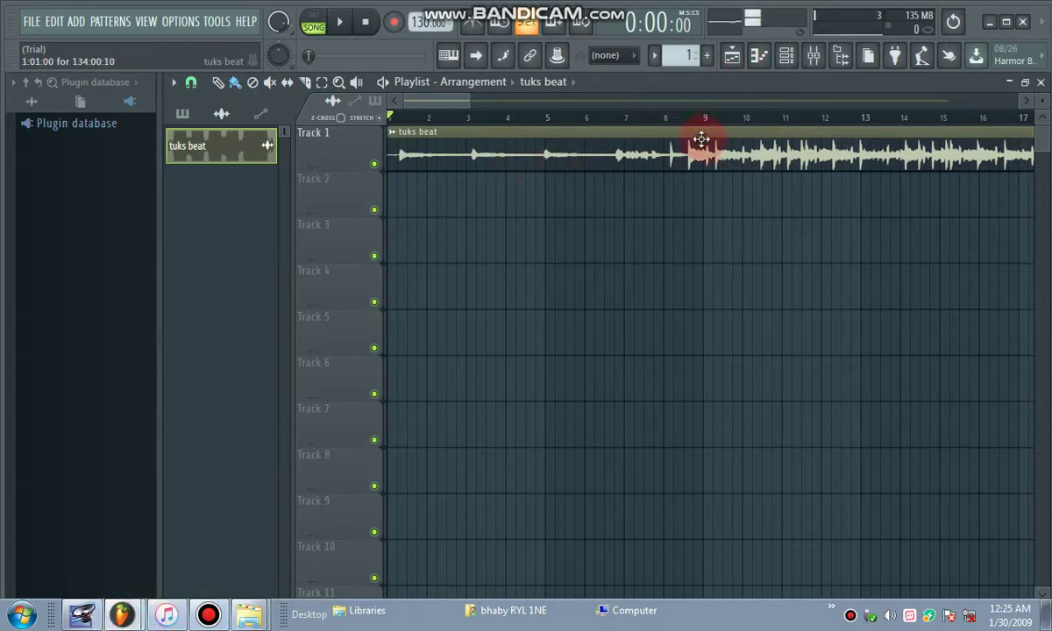
pyautogui.scroll(-5, 756, 122)
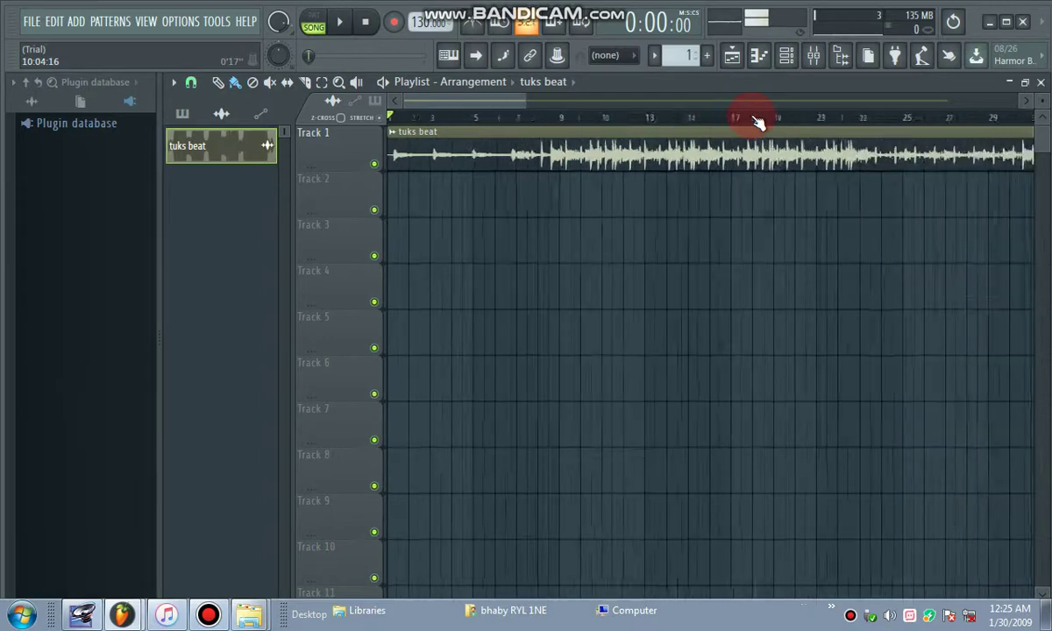
pyautogui.scroll(-4, 755, 122)
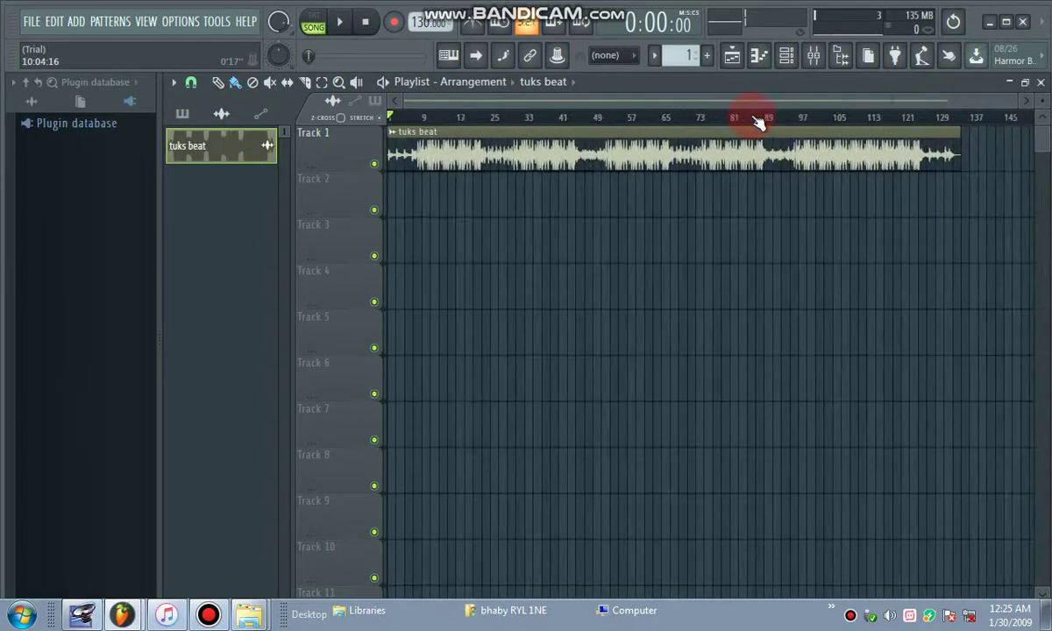
# - Route the tuks beat audio clip to mixer track 2
pyautogui.doubleClick(495, 145)
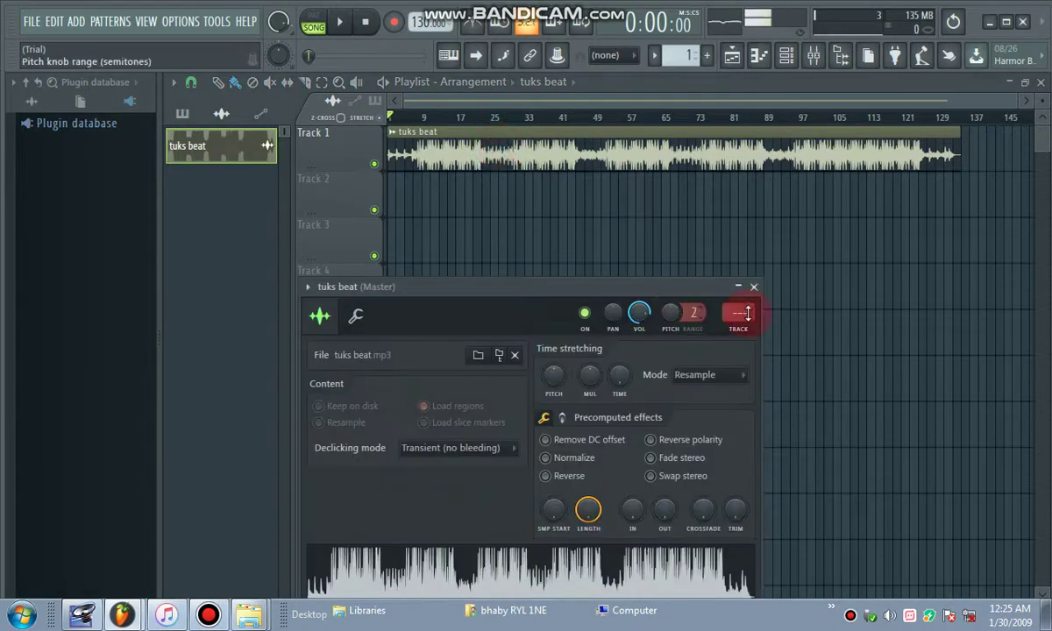
pyautogui.scroll(1, 742, 313)
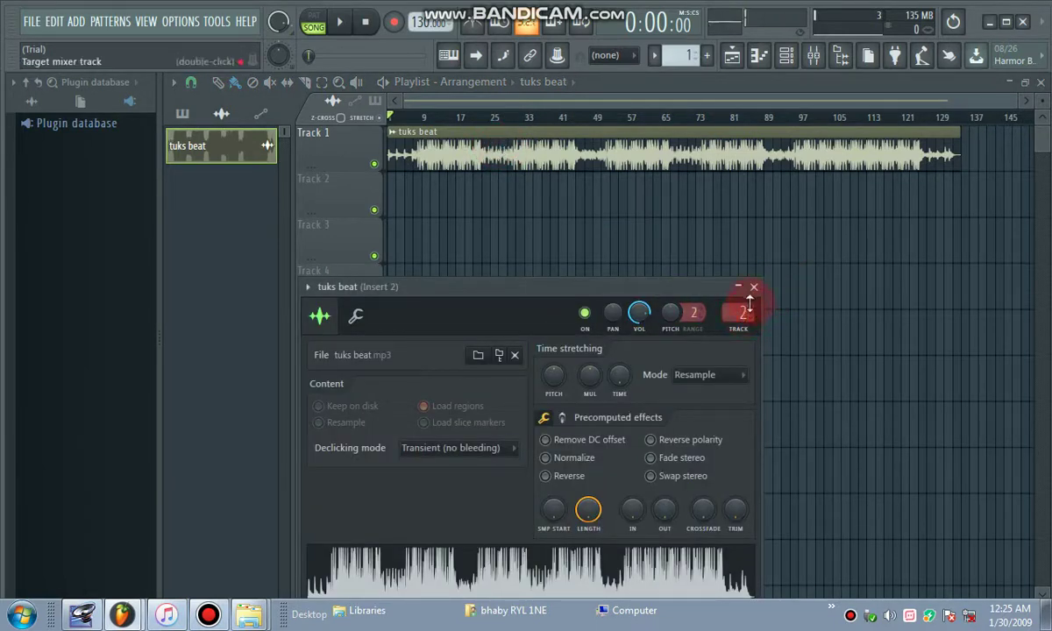
pyautogui.scroll(-2, 747, 307)
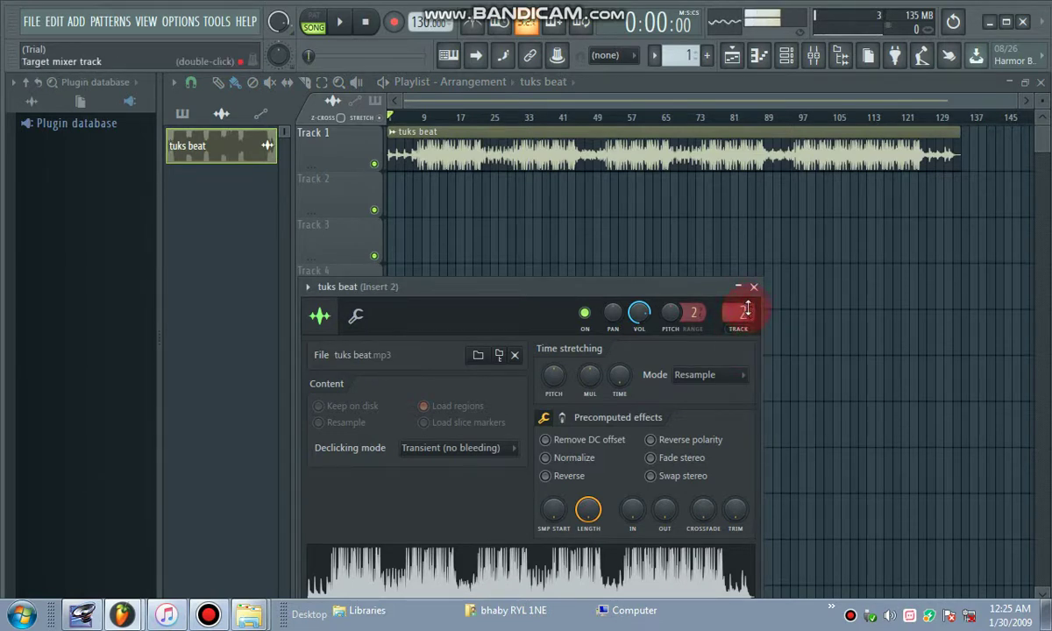
# - Rename mixer track Insert 2 as beat and give it a red colour
pyautogui.click(818, 57)
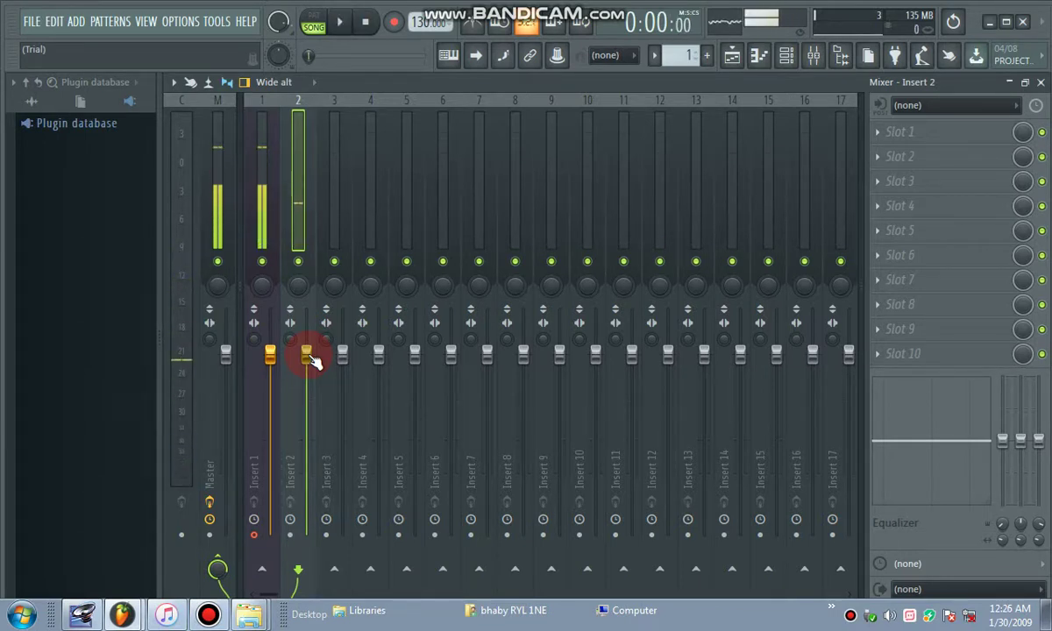
pyautogui.rightClick(301, 161)
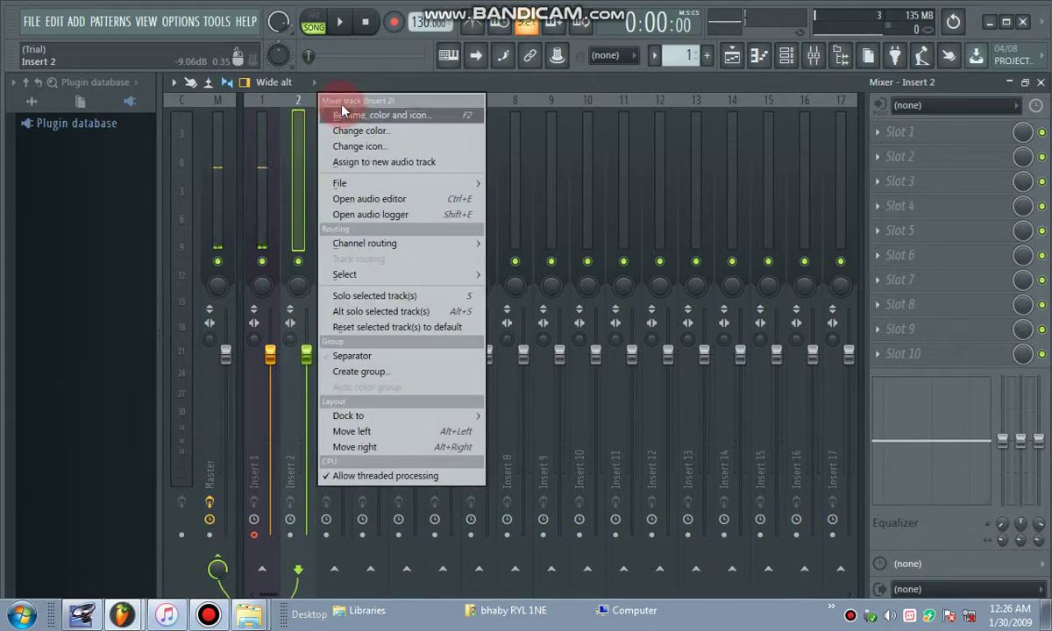
pyautogui.click(297, 194)
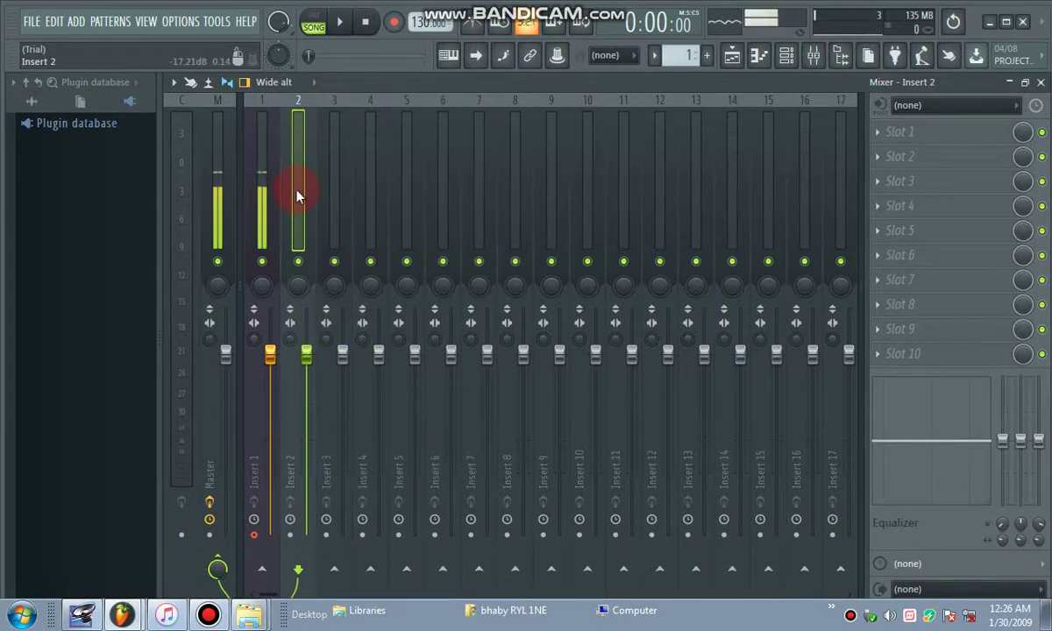
pyautogui.rightClick(297, 195)
pyautogui.click(296, 169)
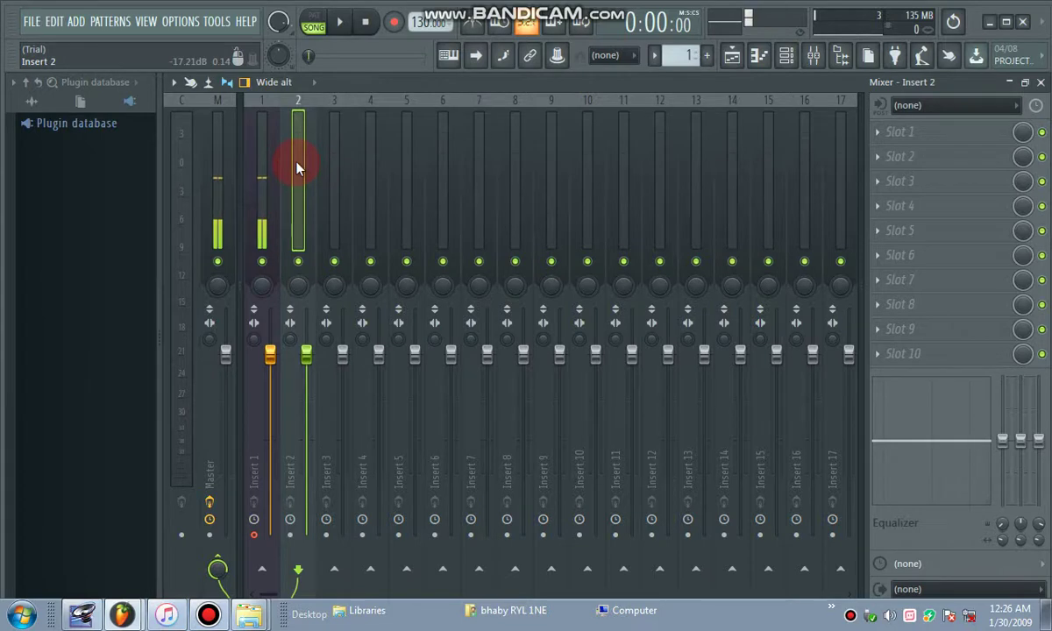
pyautogui.rightClick(297, 167)
pyautogui.click(318, 111)
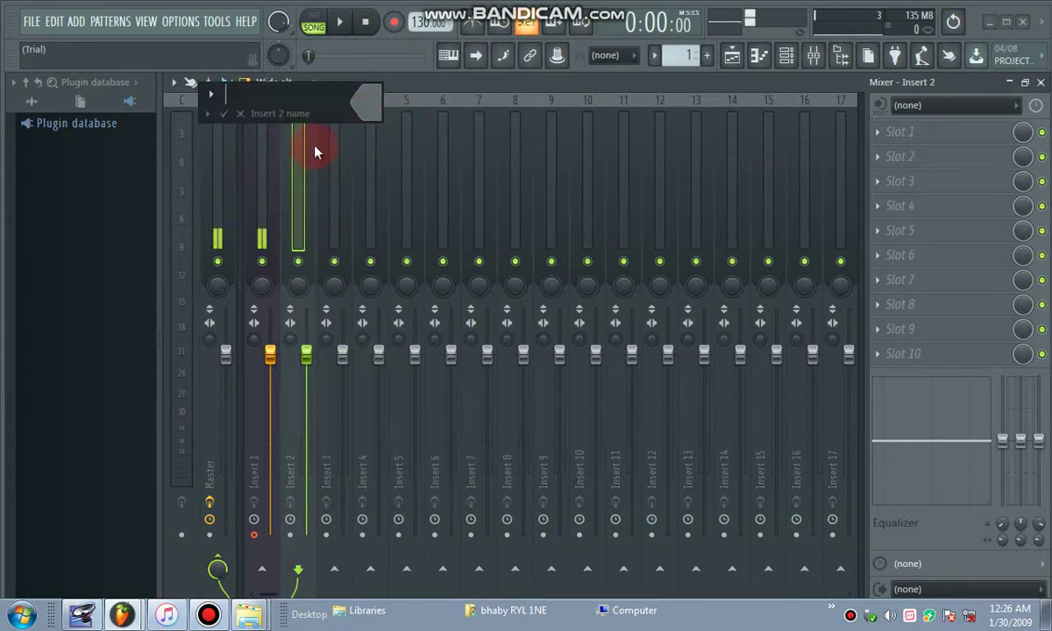
pyautogui.write('be')
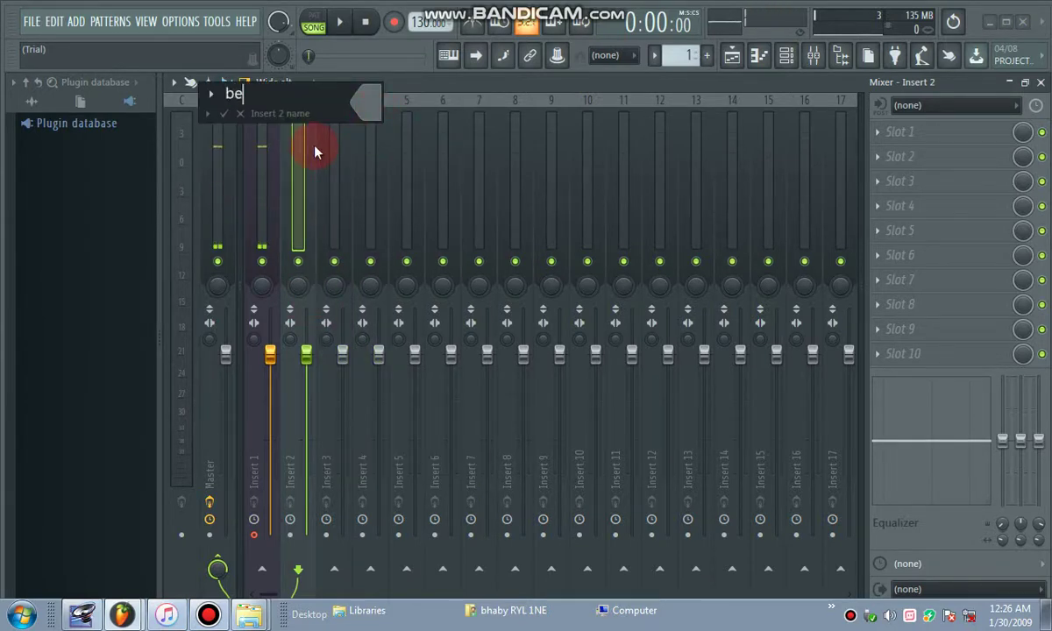
pyautogui.write('at')
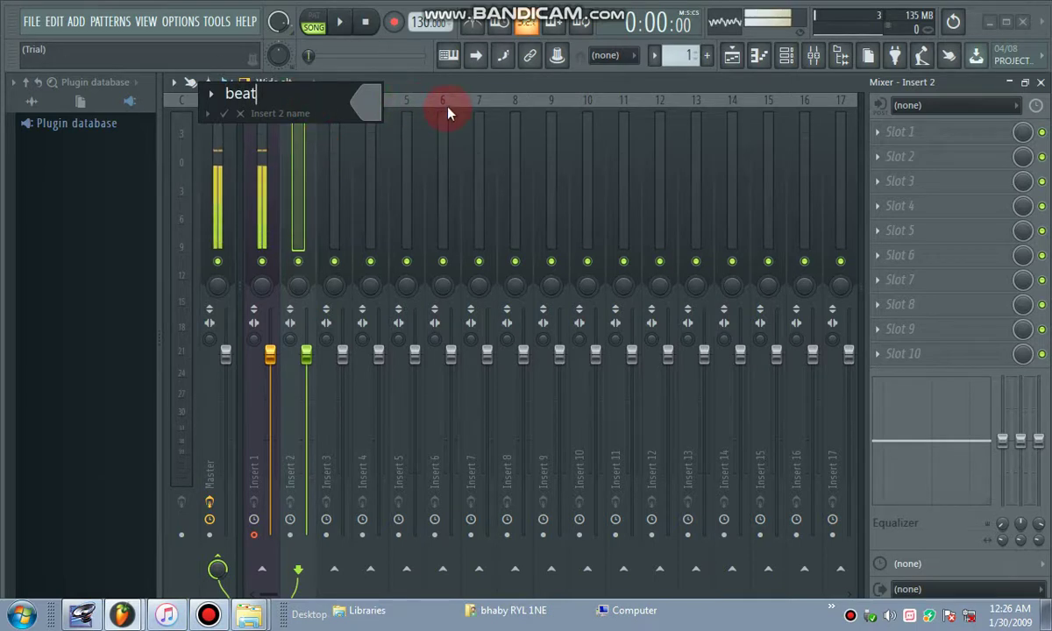
pyautogui.click(371, 103)
pyautogui.click(578, 99)
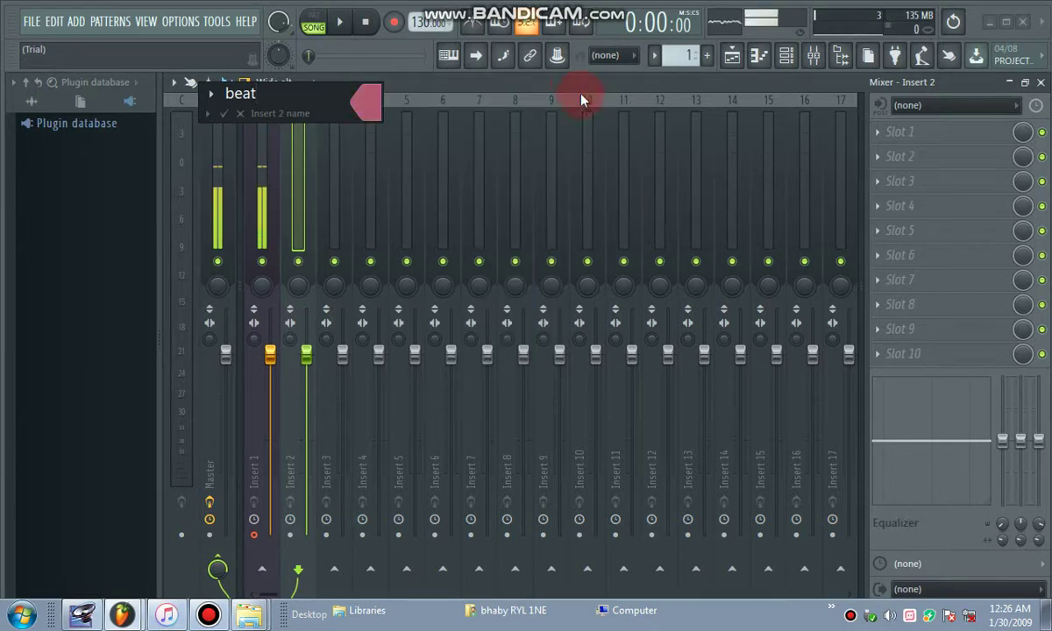
pyautogui.press('Return')
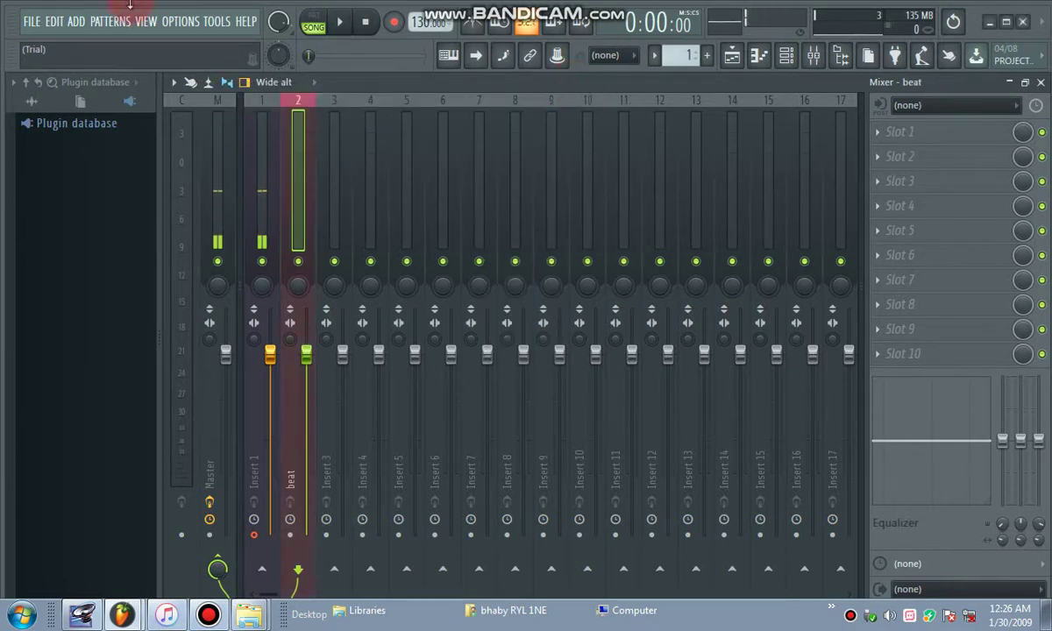
# - Play the song briefly to check the instrumental's signal on the beat mixer track
pyautogui.press('space')
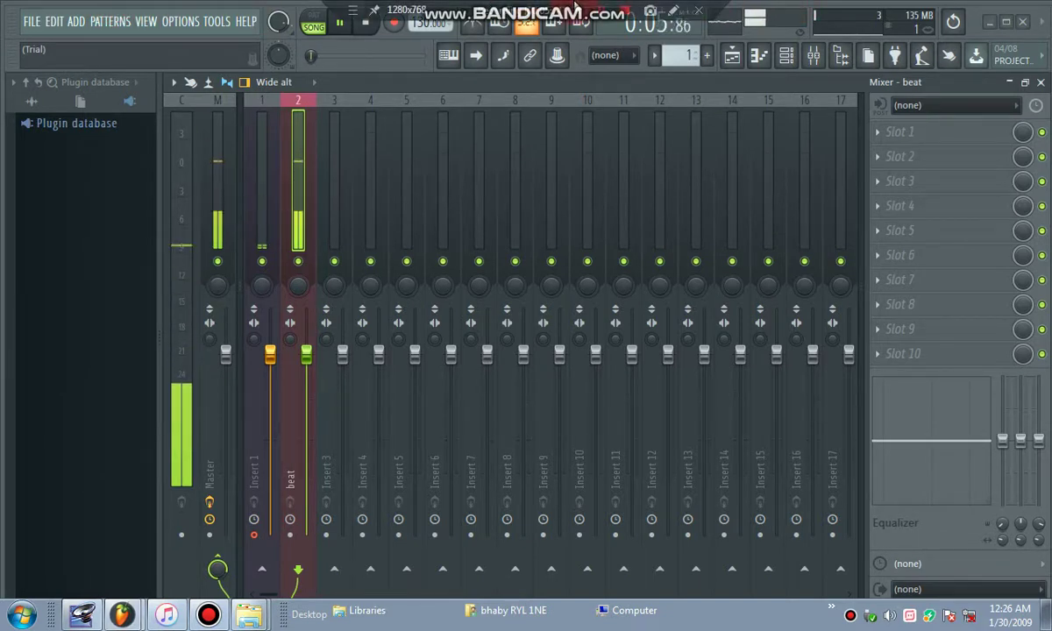
pyautogui.press('space')
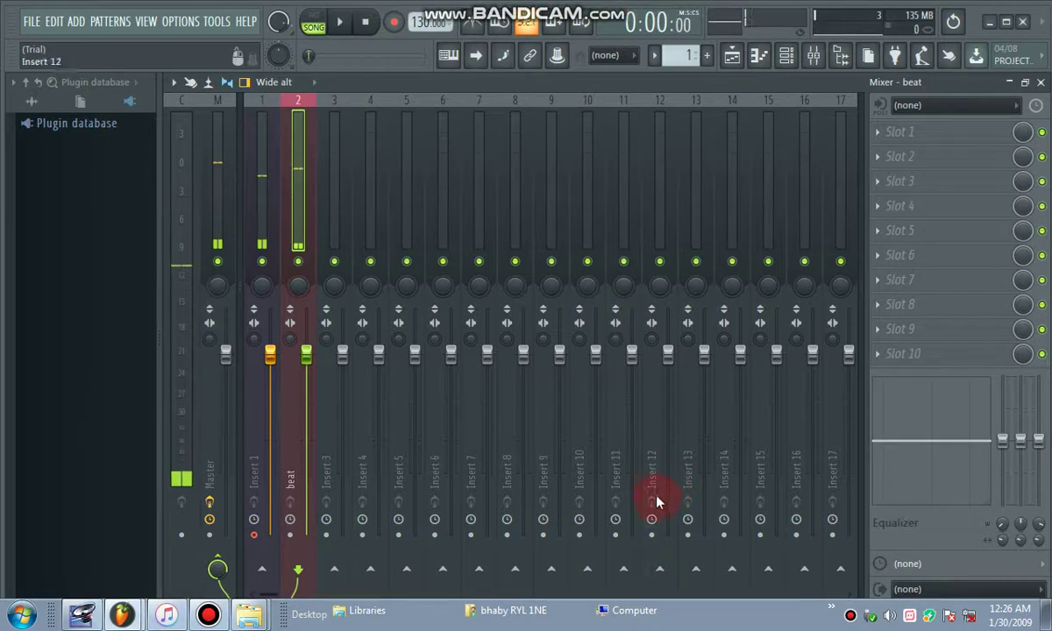
# - Return to the Playlist and set the project tempo to 101 BPM
pyautogui.click(734, 54)
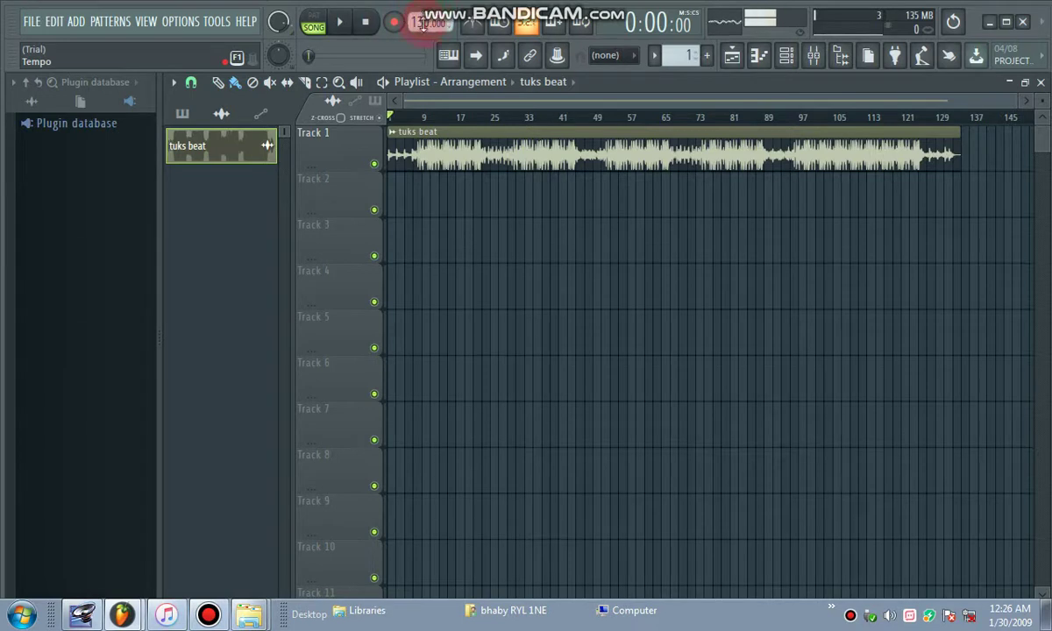
pyautogui.scroll(-20, 423, 24)
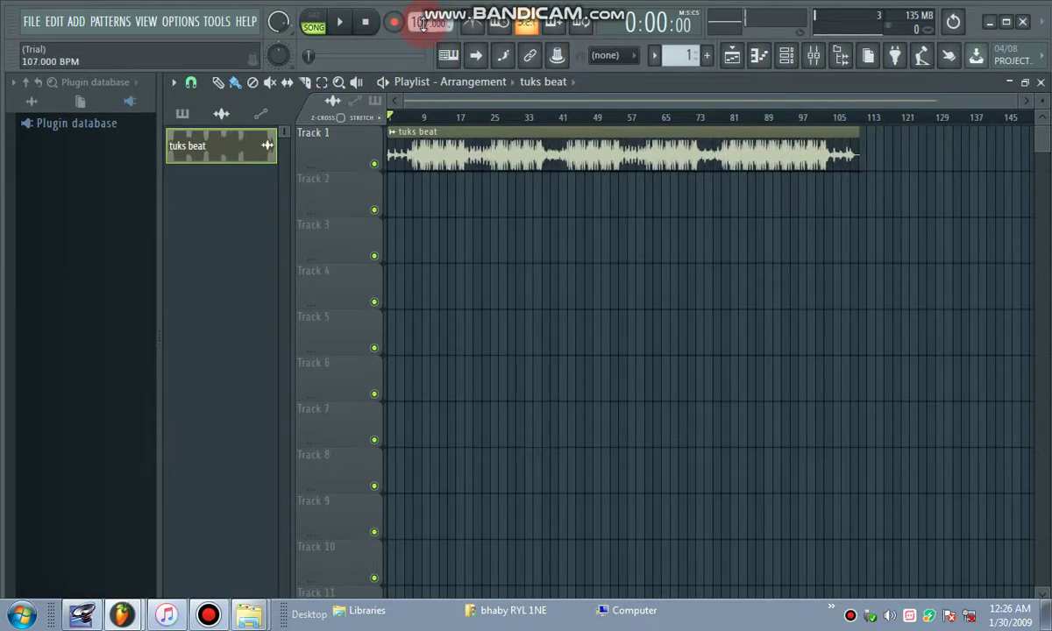
pyautogui.scroll(-7, 423, 23)
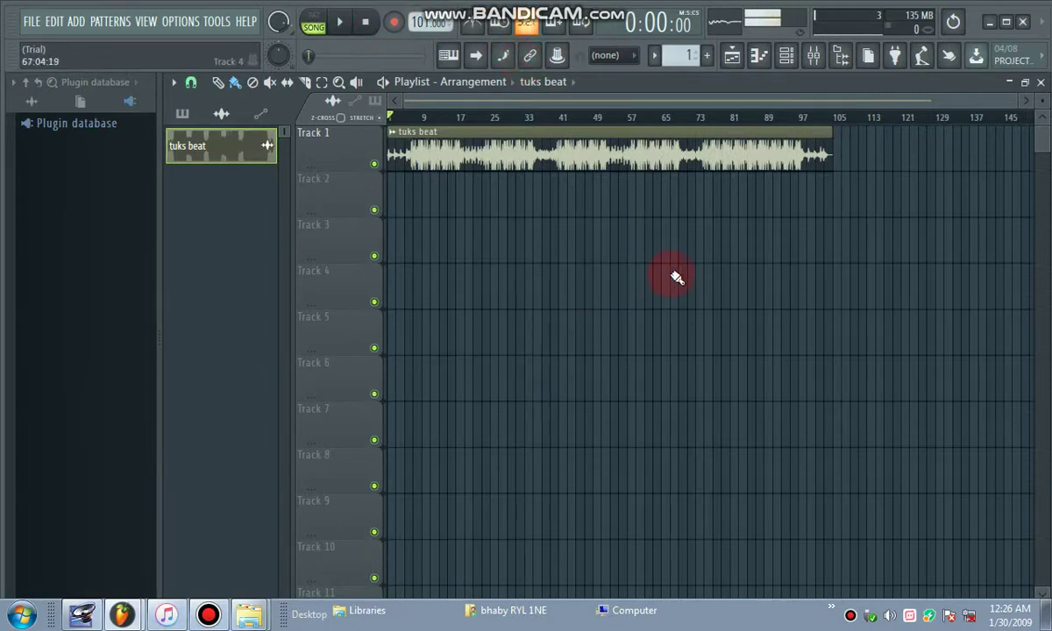
# - Arm recording, dismiss the recording type question, and record a short vocal take over the beat from the start of the song
pyautogui.click(394, 27)
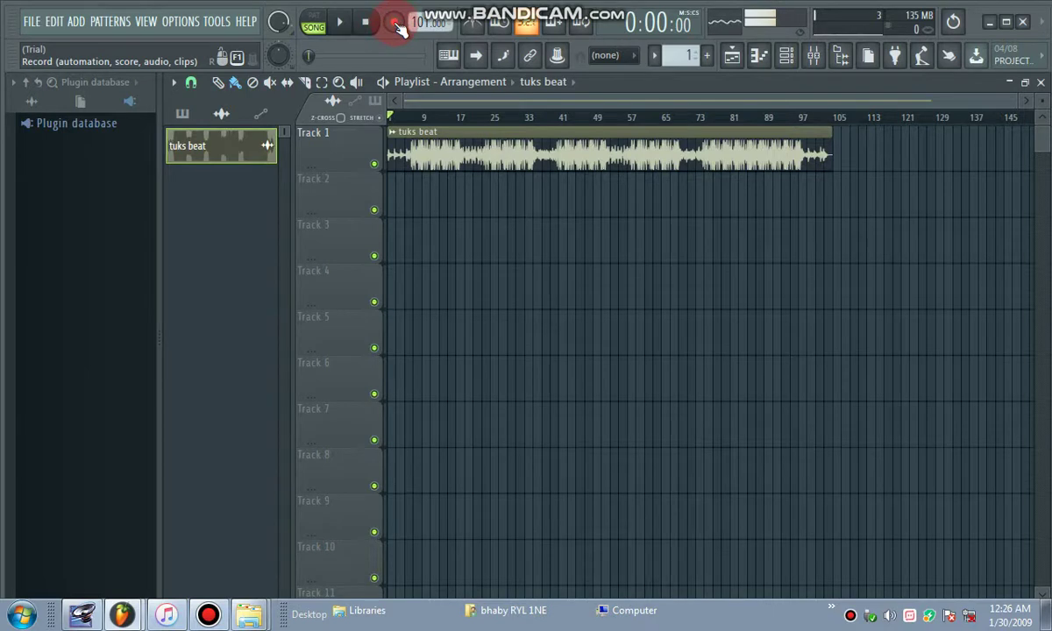
pyautogui.click(395, 27)
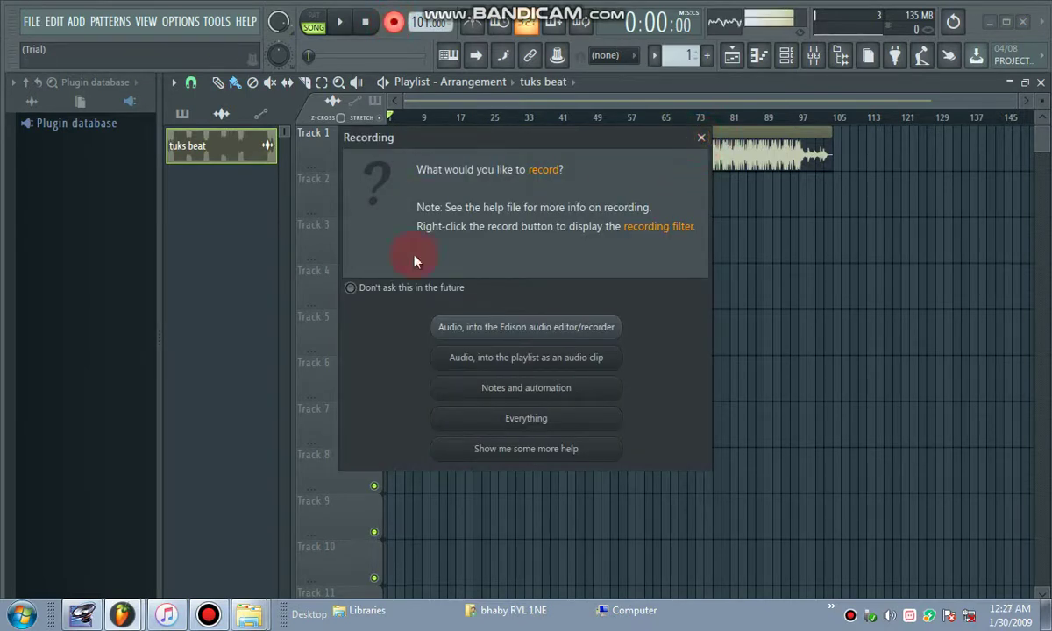
pyautogui.click(701, 138)
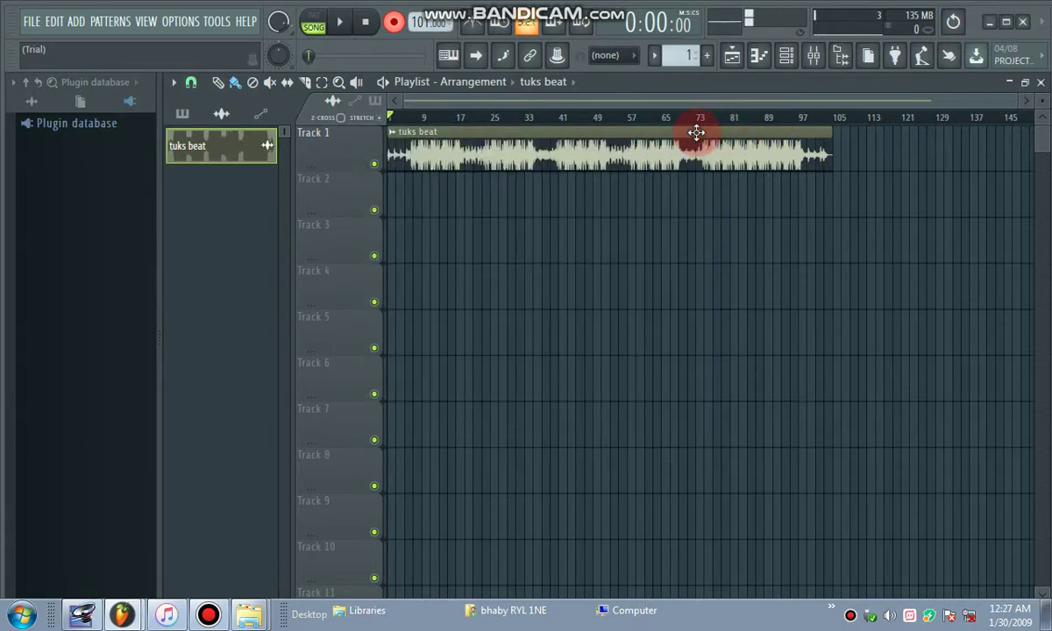
pyautogui.press('space')
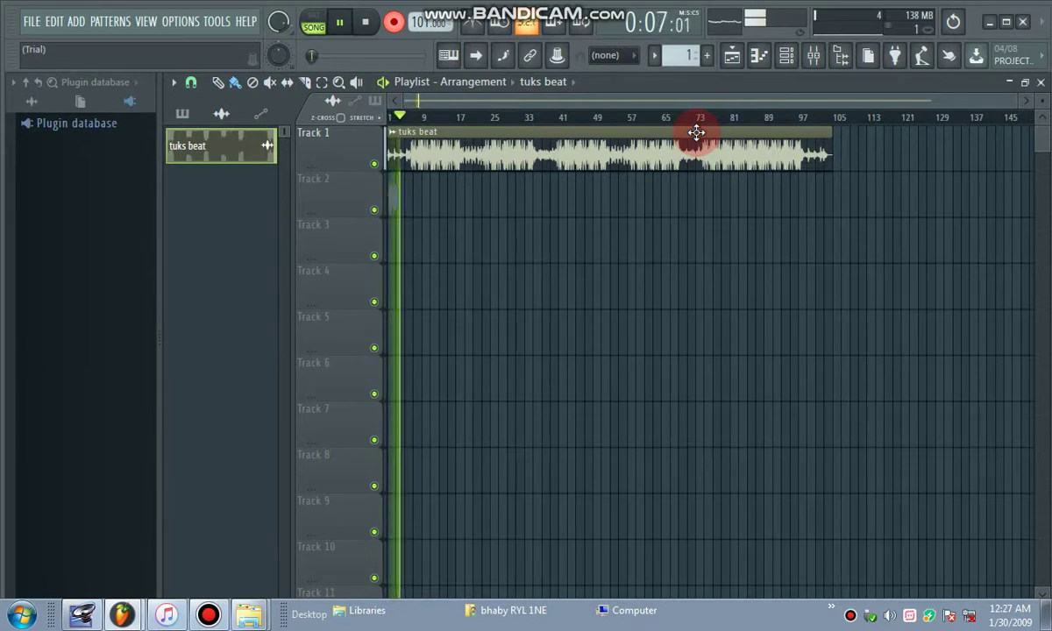
pyautogui.press('space')
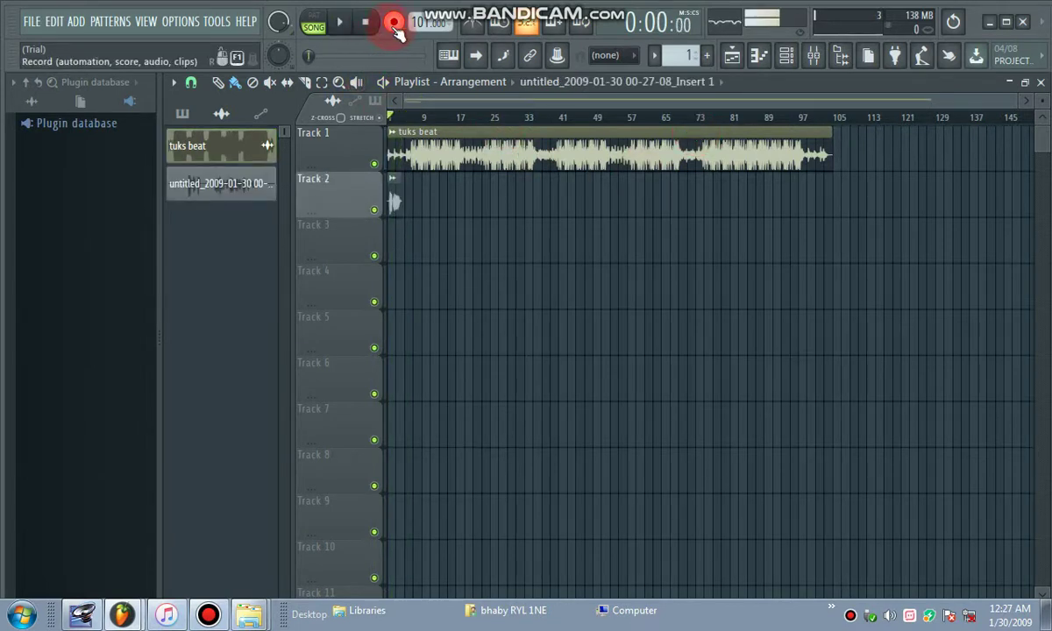
pyautogui.moveTo(399, 122); pyautogui.dragTo(467, 103)
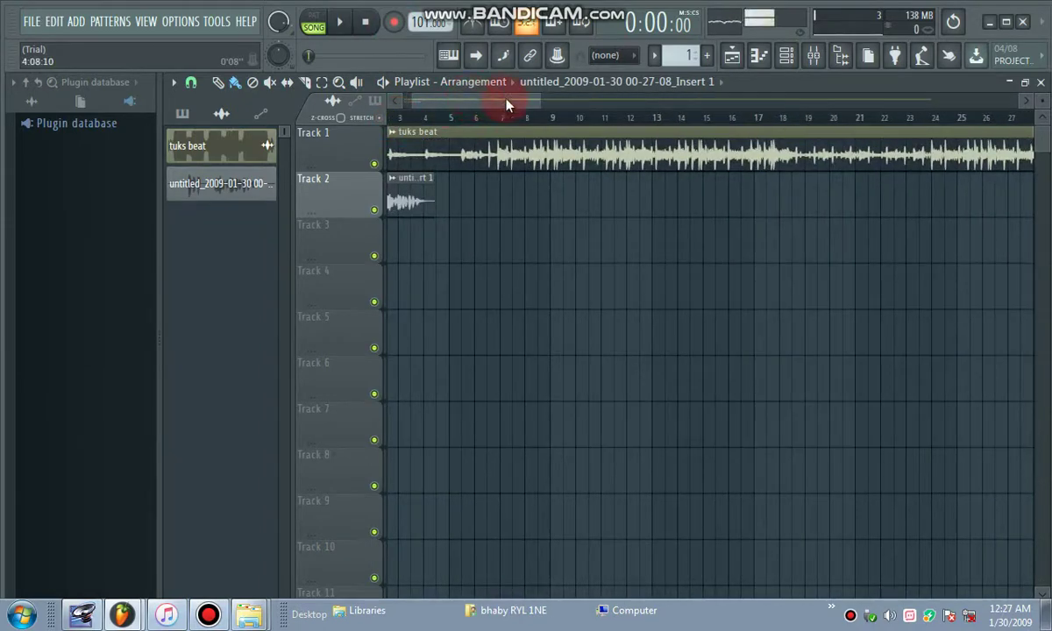
pyautogui.click(395, 100)
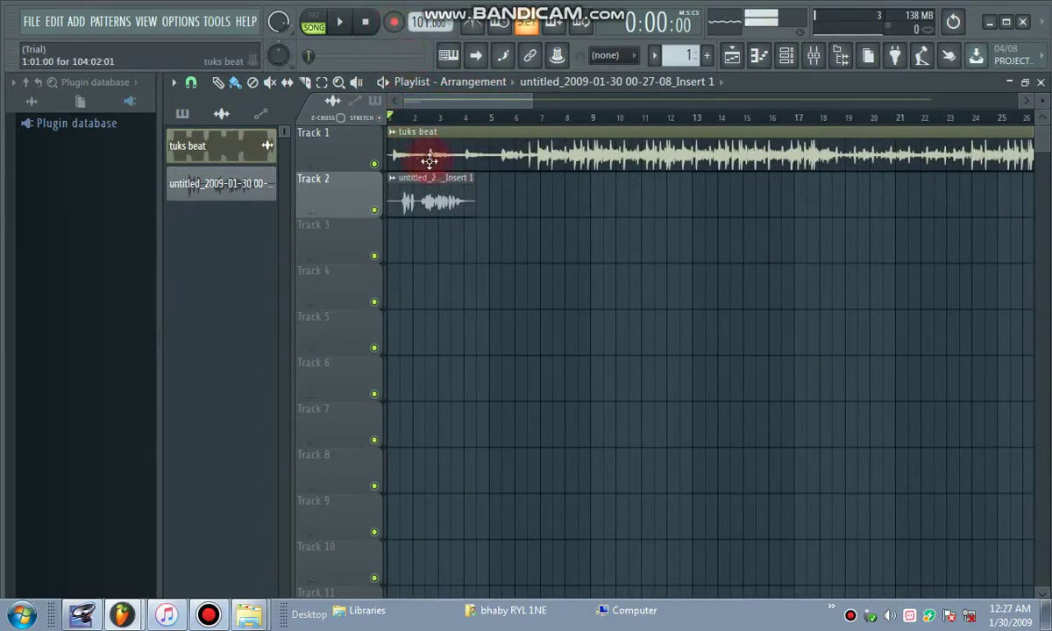
pyautogui.click(393, 22)
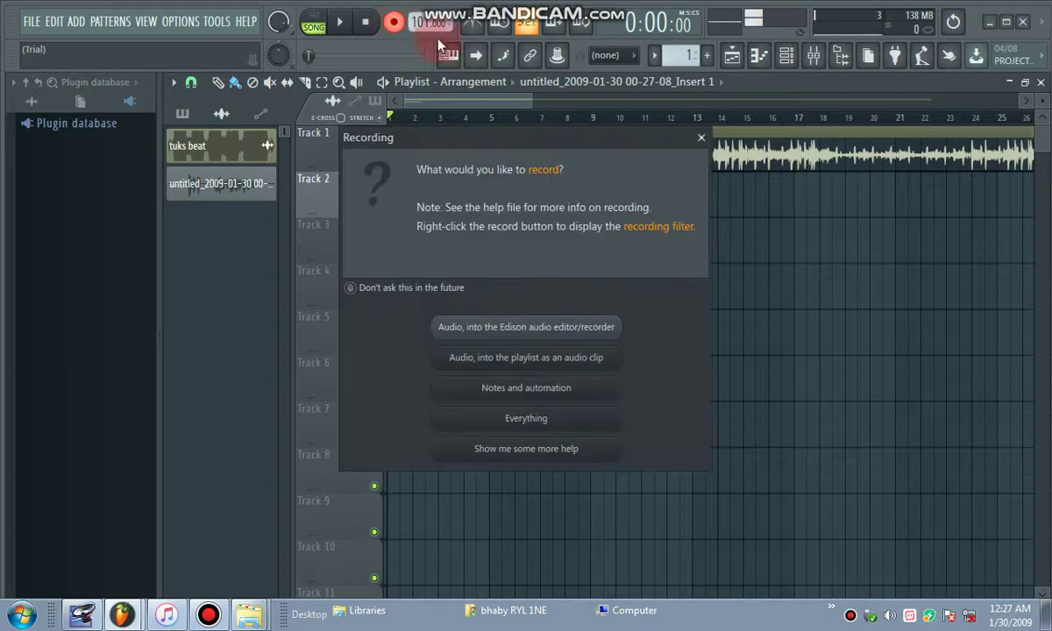
pyautogui.click(702, 138)
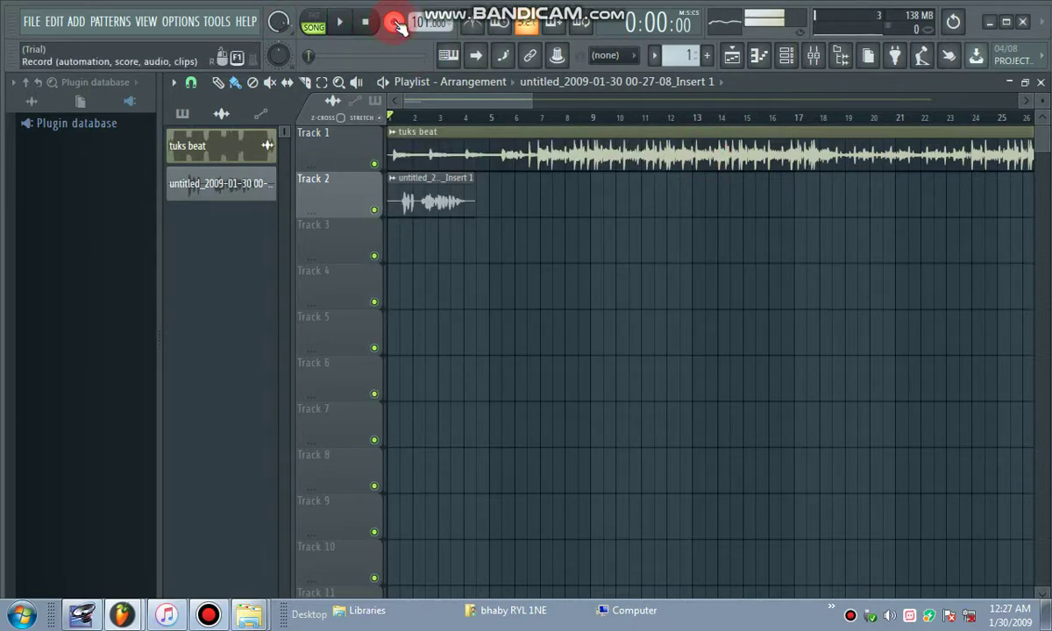
pyautogui.press('space')
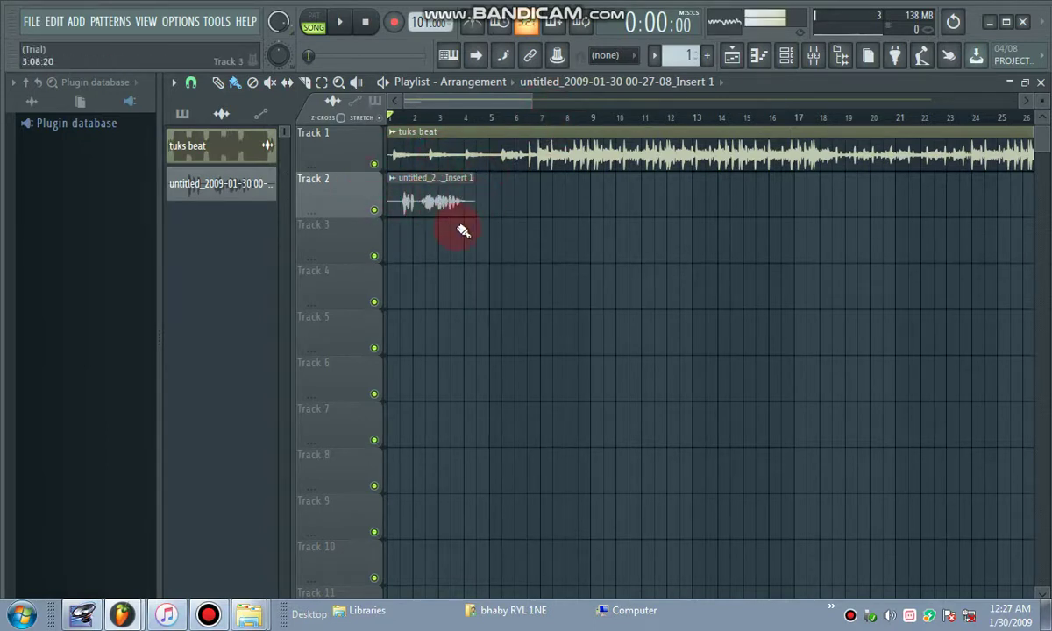
# - Route the recorded vocal clip on Playlist Track 2 to mixer track 3
pyautogui.doubleClick(422, 197)
pyautogui.click(759, 338)
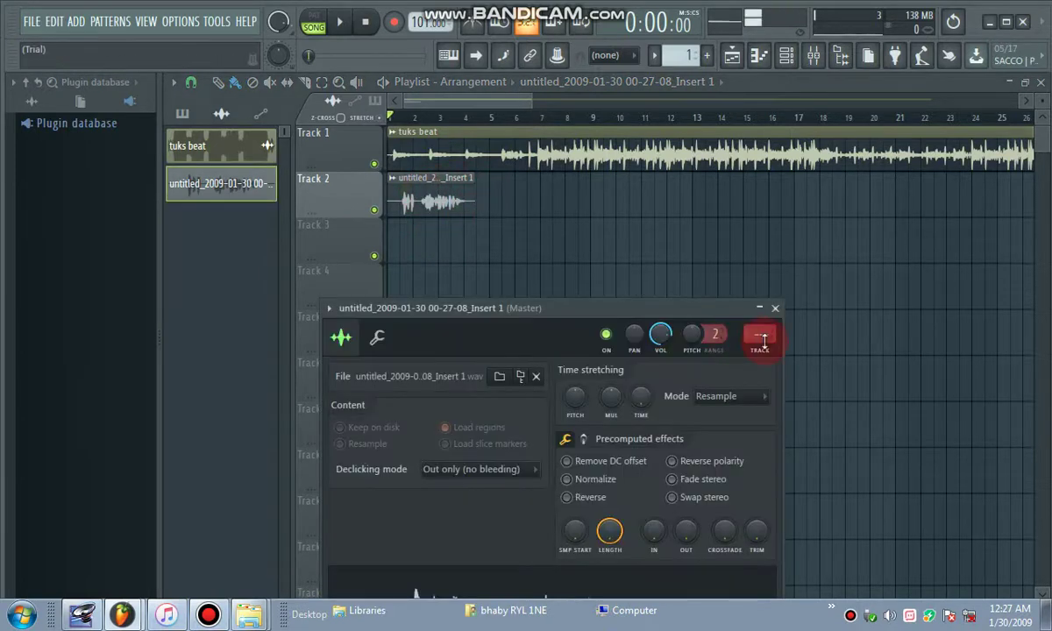
pyautogui.scroll(1, 765, 341)
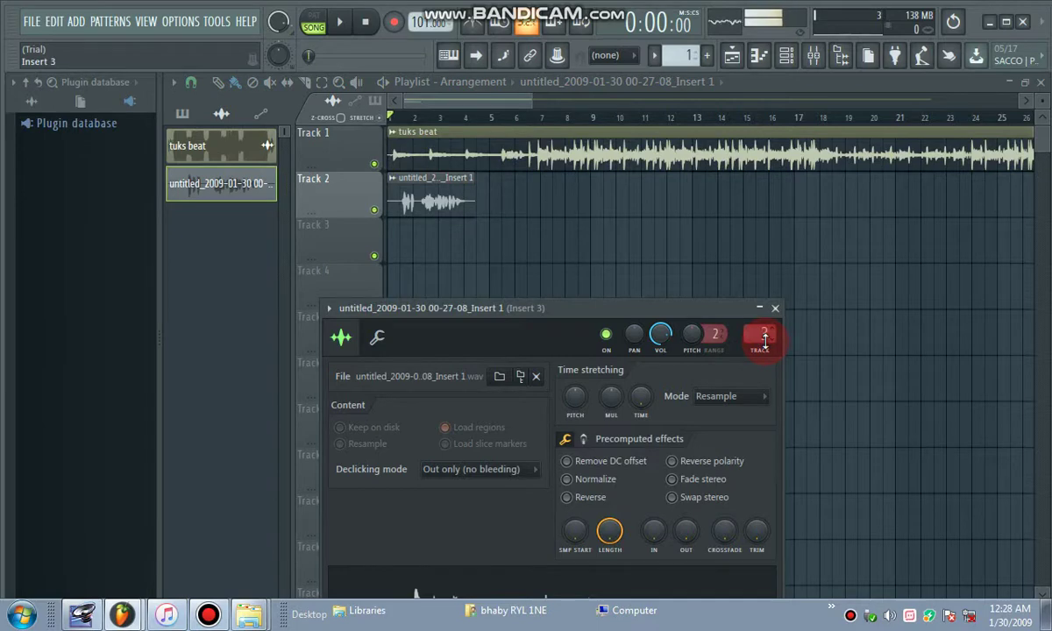
pyautogui.click(775, 308)
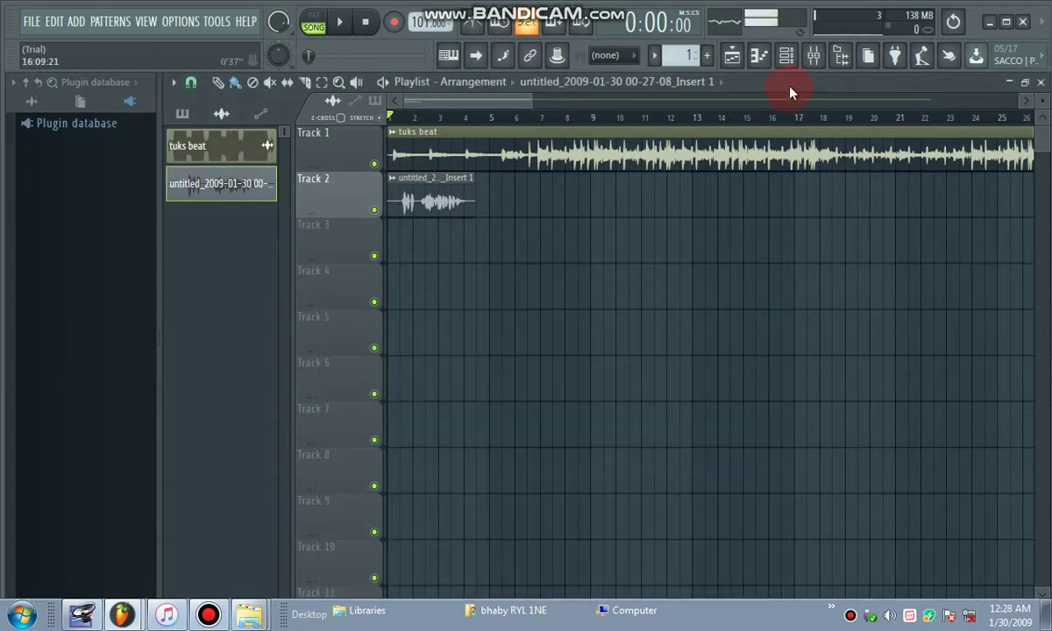
# - Play the song with the mixer shown to check the vocal's signal on Insert 3
pyautogui.click(817, 58)
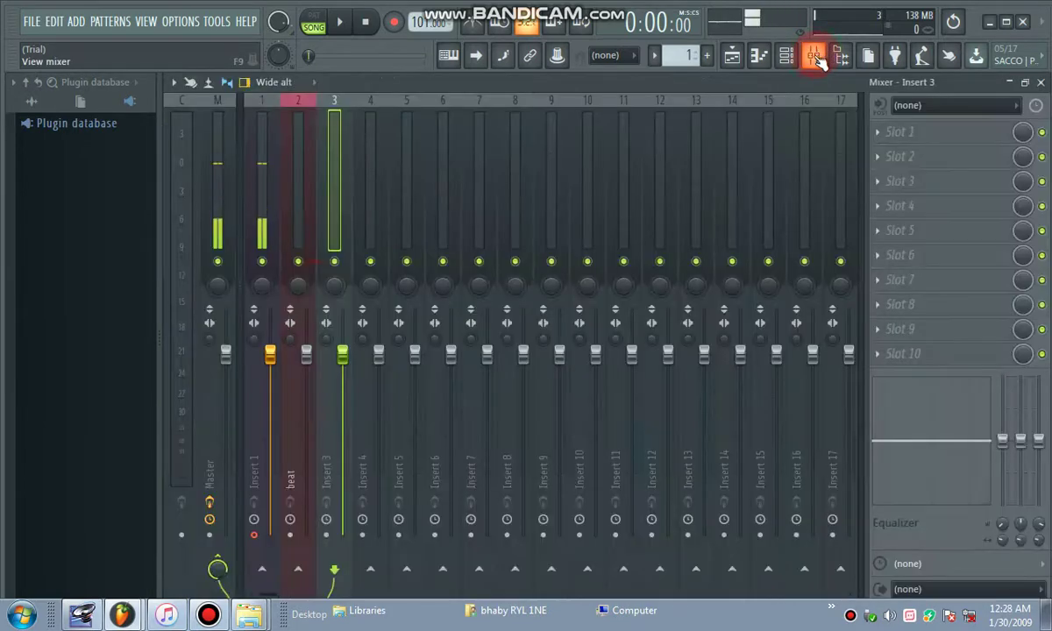
pyautogui.press('space')
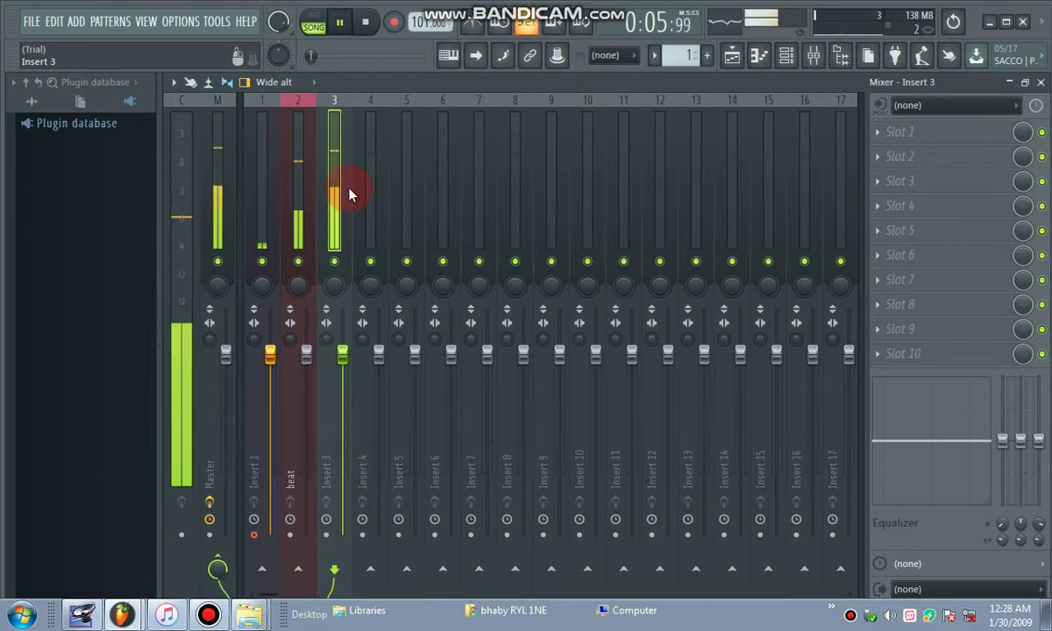
pyautogui.press('space')
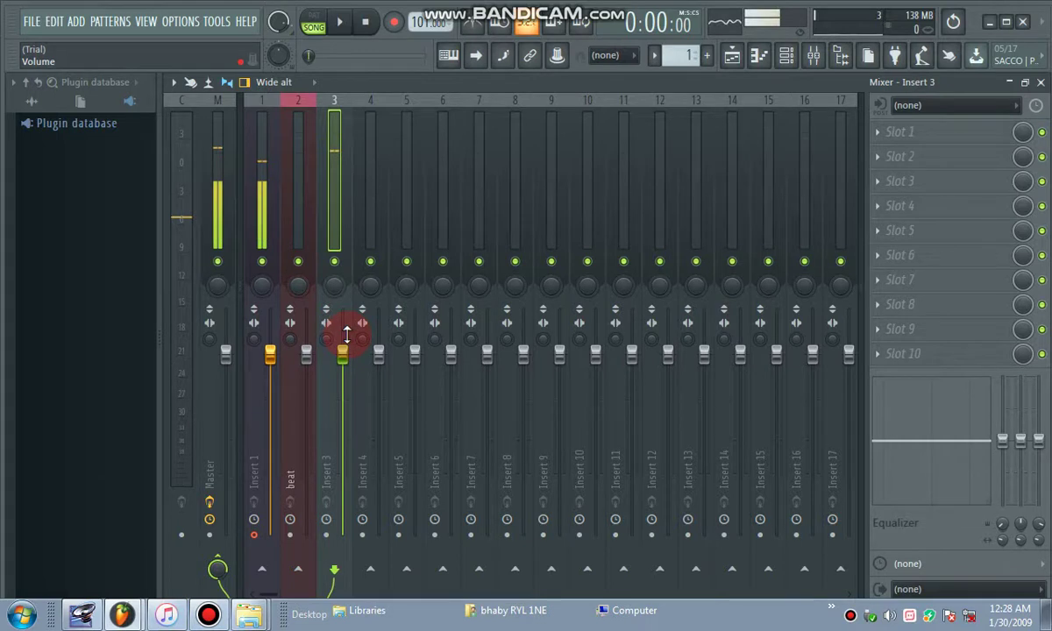
pyautogui.rightClick(346, 333)
pyautogui.click(404, 127)
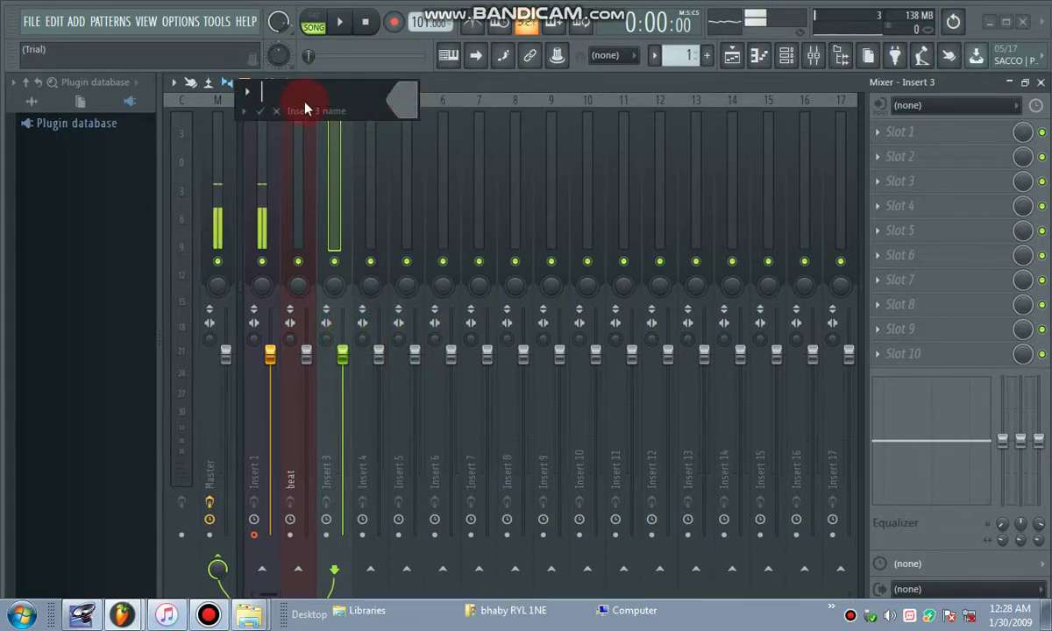
pyautogui.write('mau')
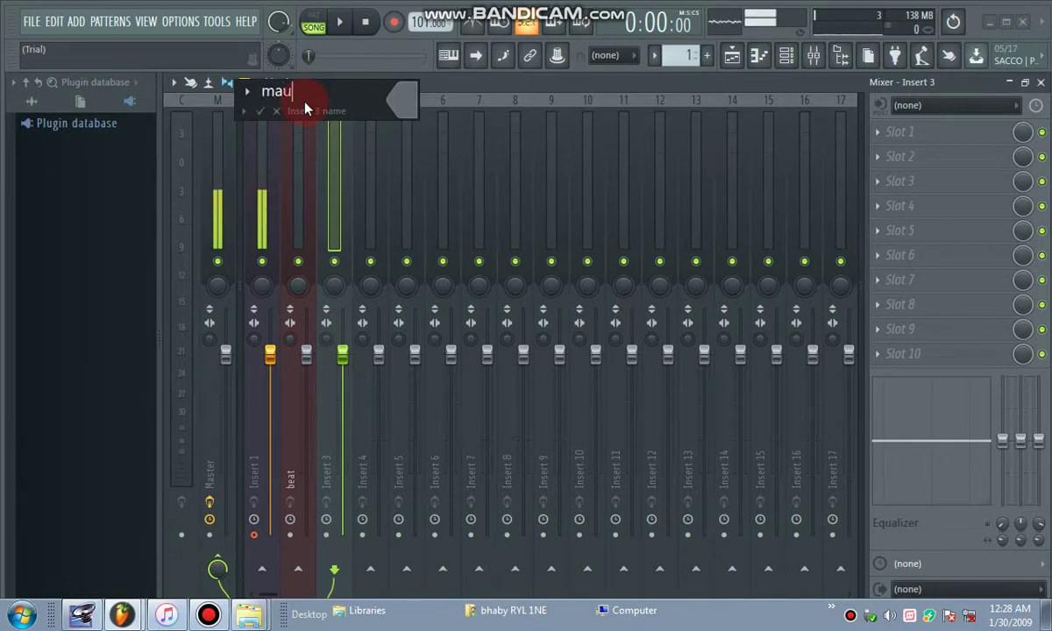
pyautogui.press('Return')
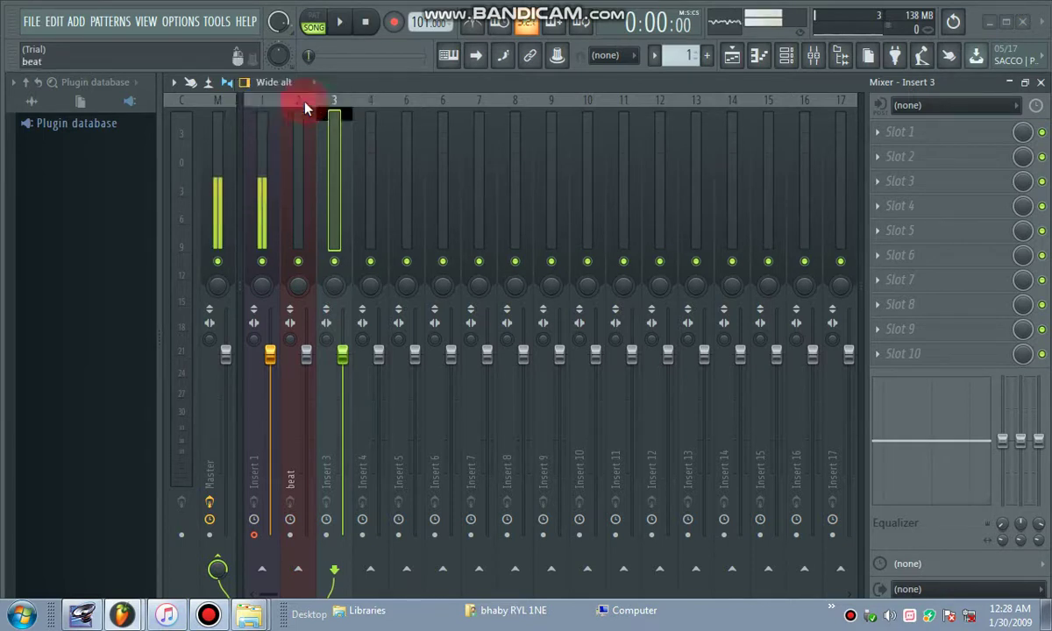
# - Rename mixer track 3 as "main vocal"
pyautogui.rightClick(333, 152)
pyautogui.click(419, 115)
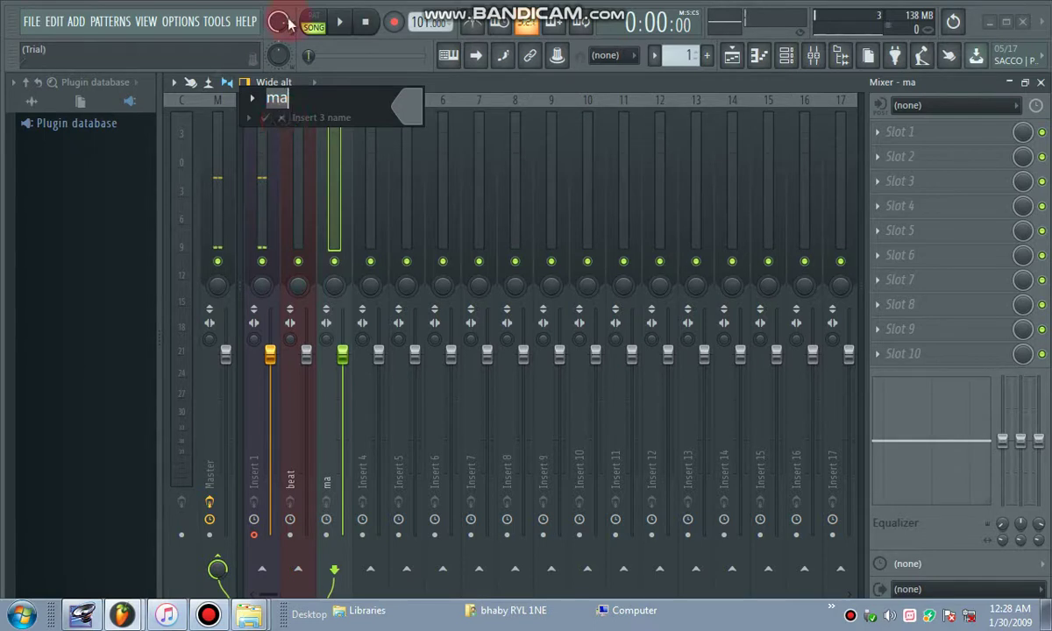
pyautogui.click(301, 100)
pyautogui.write('u')
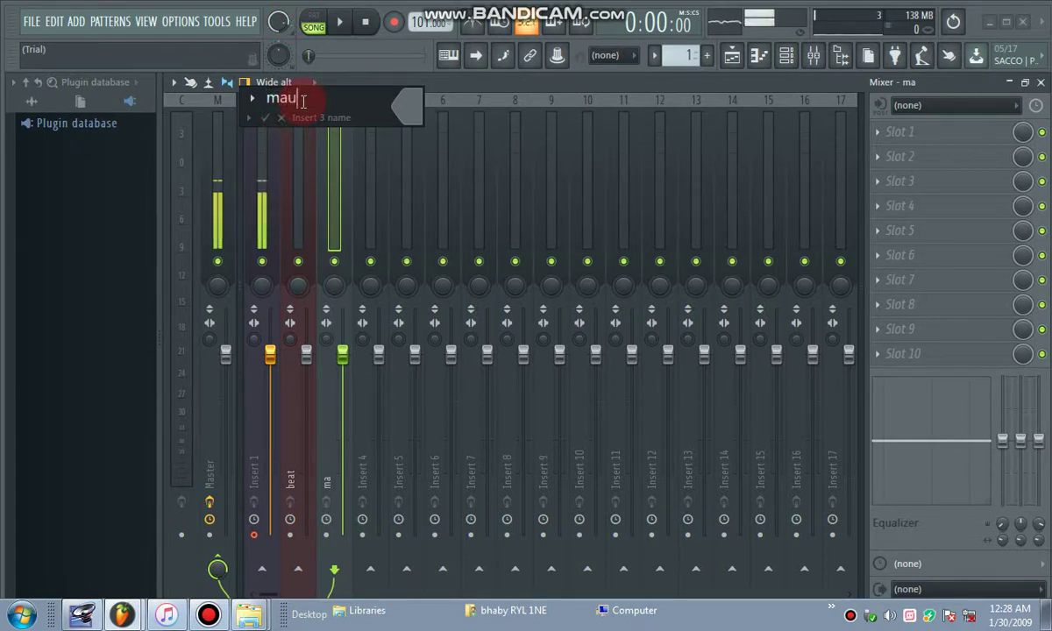
pyautogui.press('BackSpace')
pyautogui.write('i')
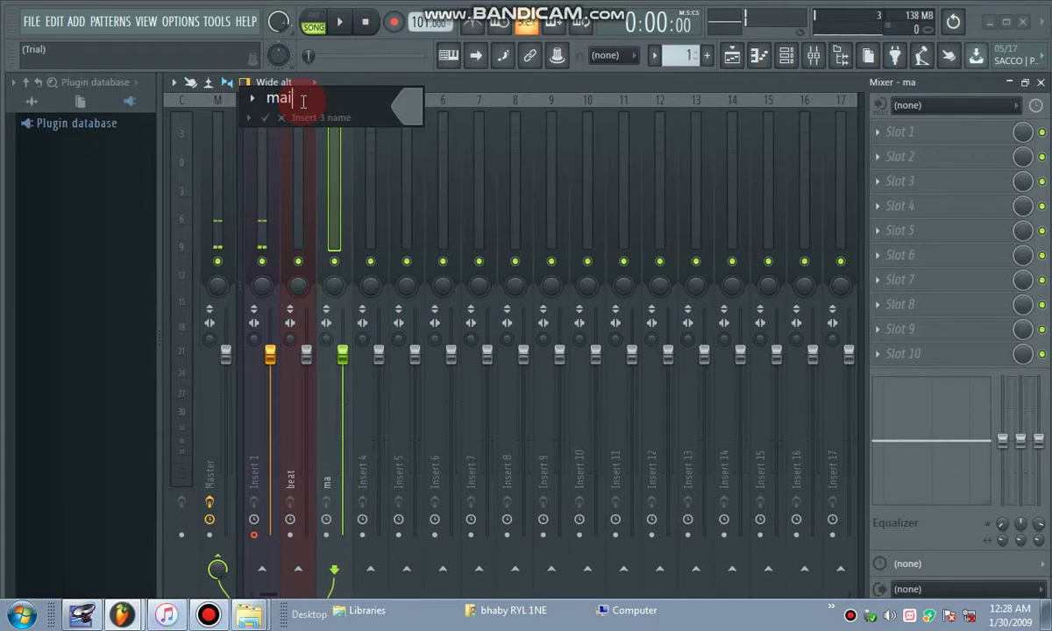
pyautogui.write('nvov')
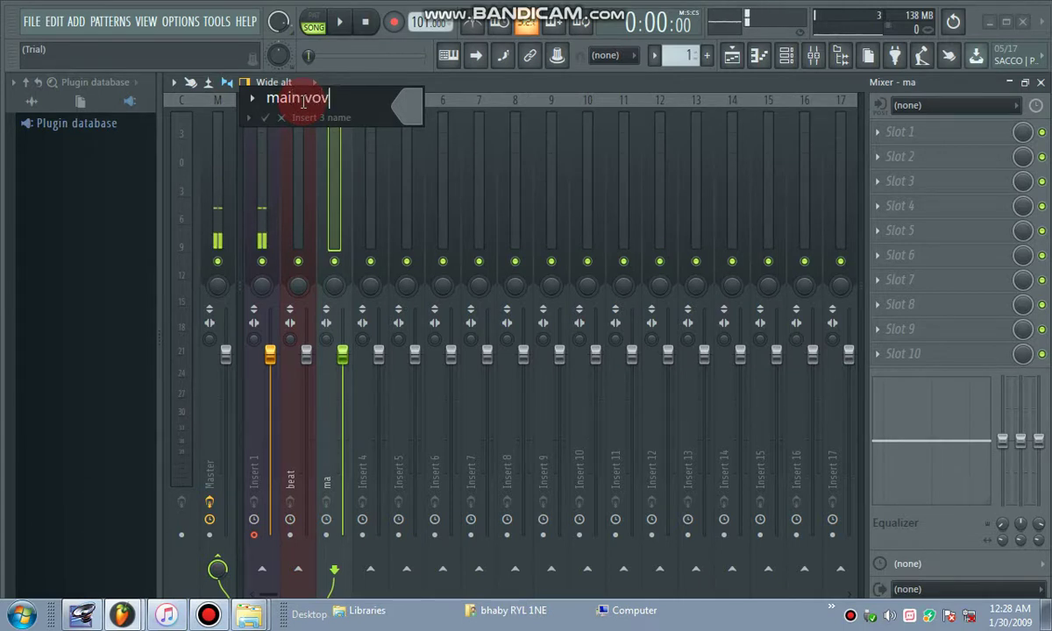
pyautogui.write('a')
pyautogui.write('a')
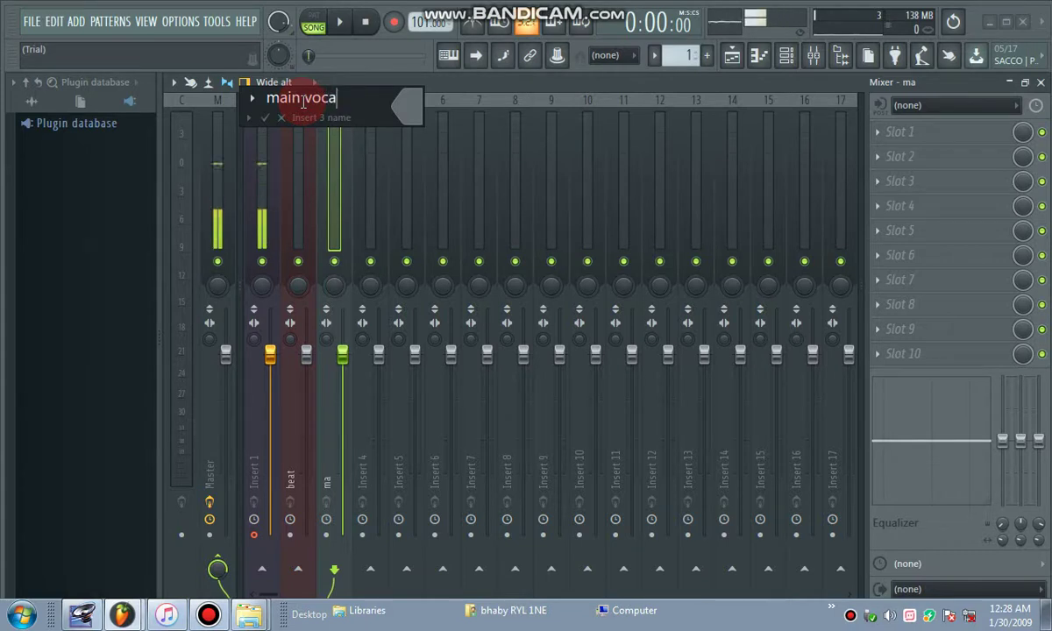
pyautogui.write('l')
pyautogui.click(302, 101)
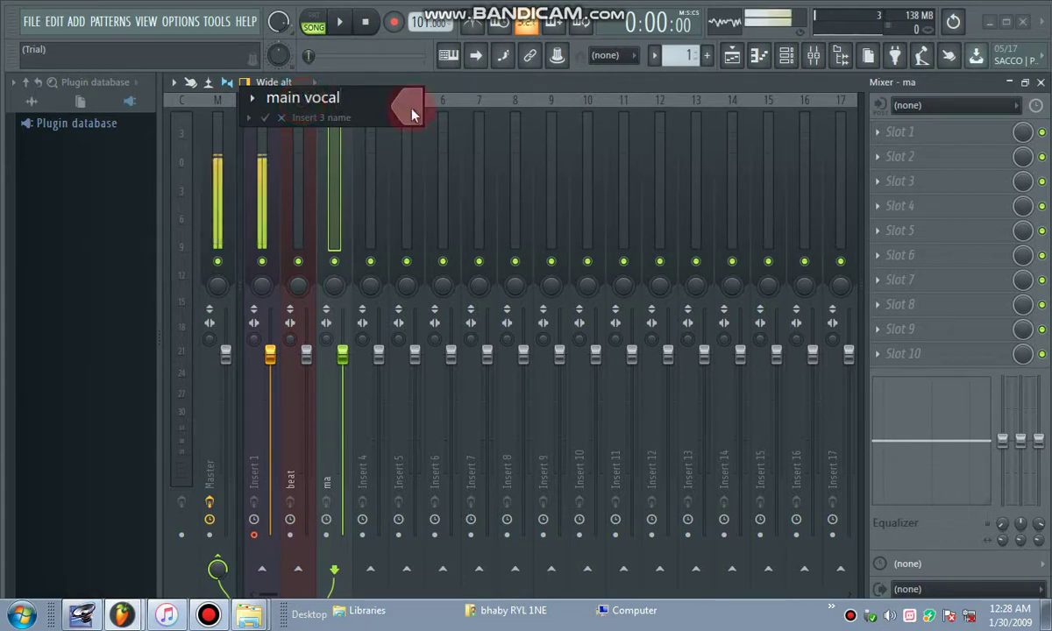
# - Give mixer track 3 a yellow-green colour and apply it along with the new name
pyautogui.click(411, 112)
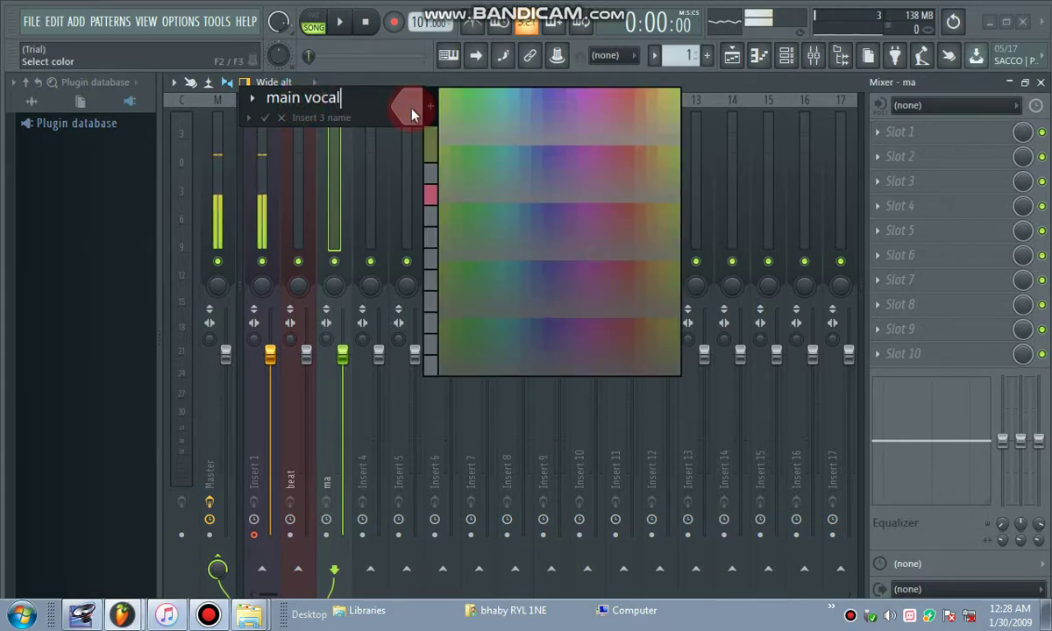
pyautogui.click(678, 103)
pyautogui.press('Return')
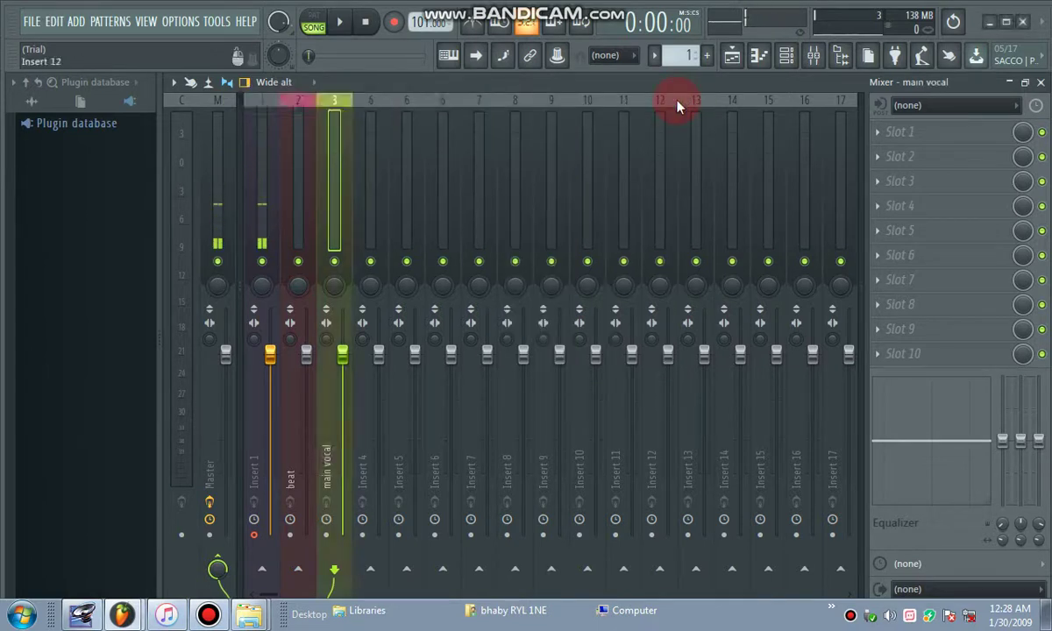
# - Review the beat and vocal clips in the Playlist alongside their named tracks in the mixer
pyautogui.click(732, 56)
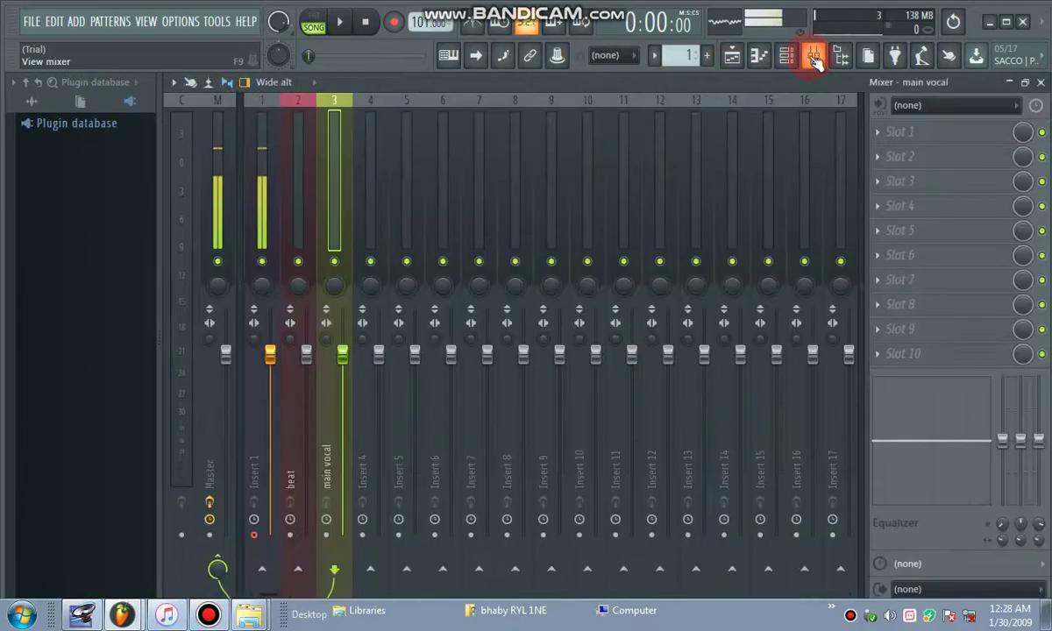
pyautogui.click(733, 58)
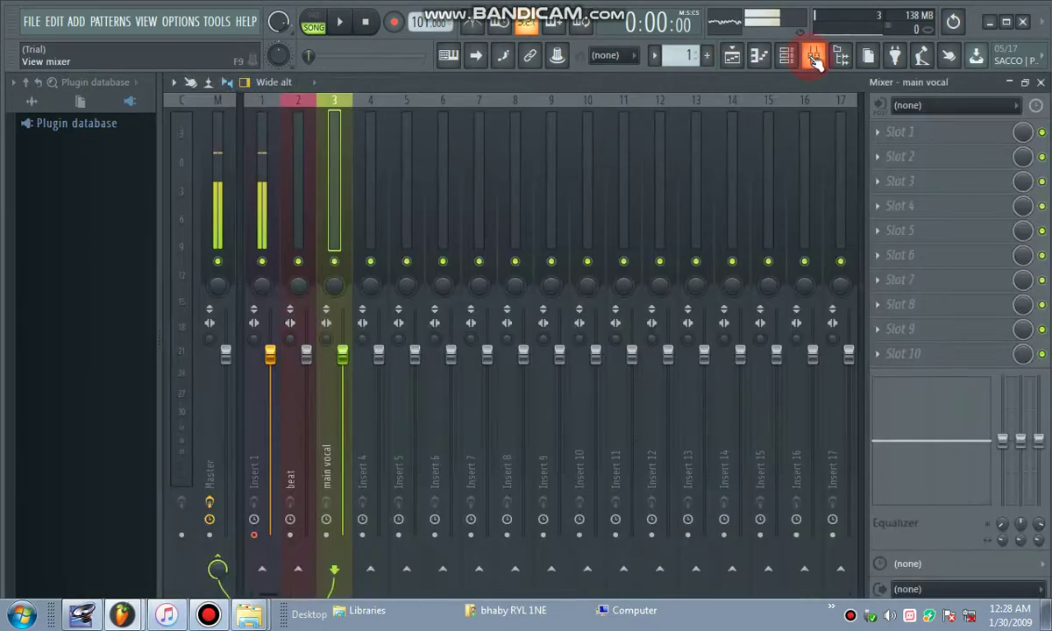
pyautogui.click(733, 58)
pyautogui.click(813, 58)
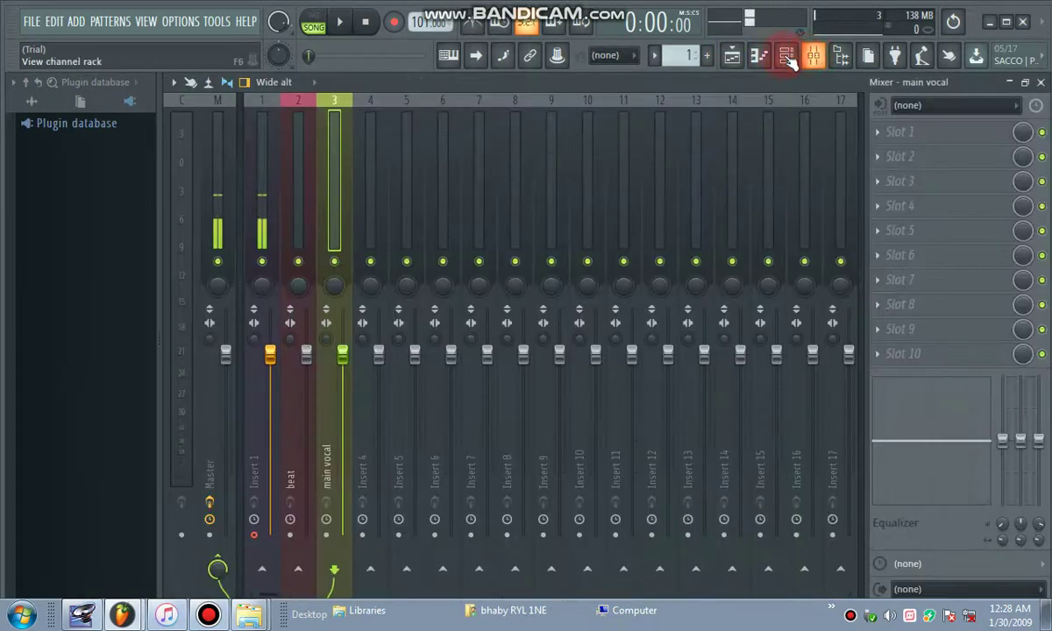
pyautogui.click(734, 54)
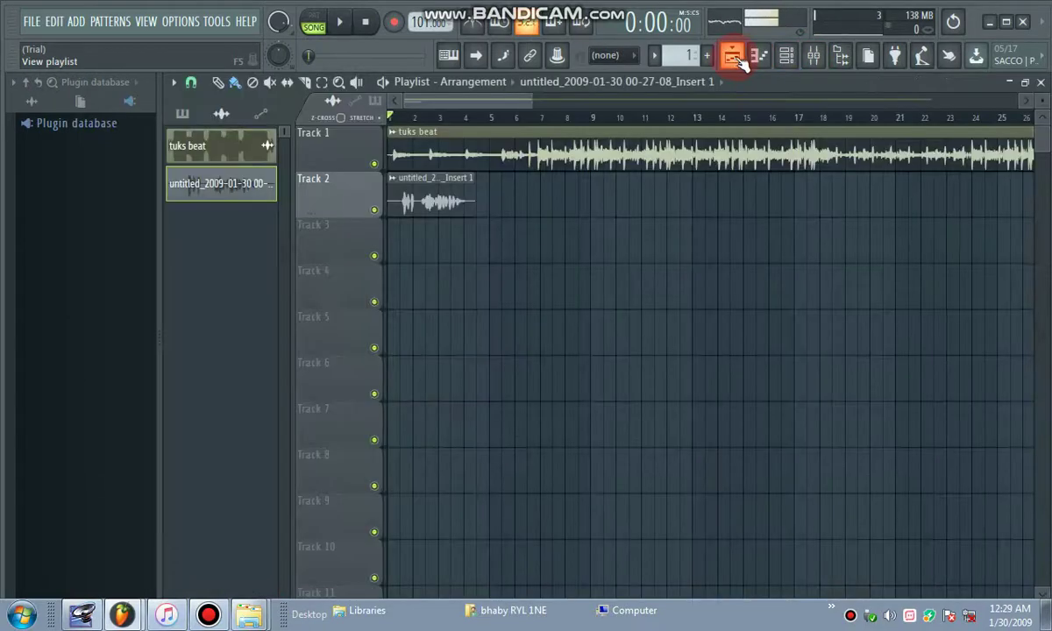
pyautogui.click(814, 60)
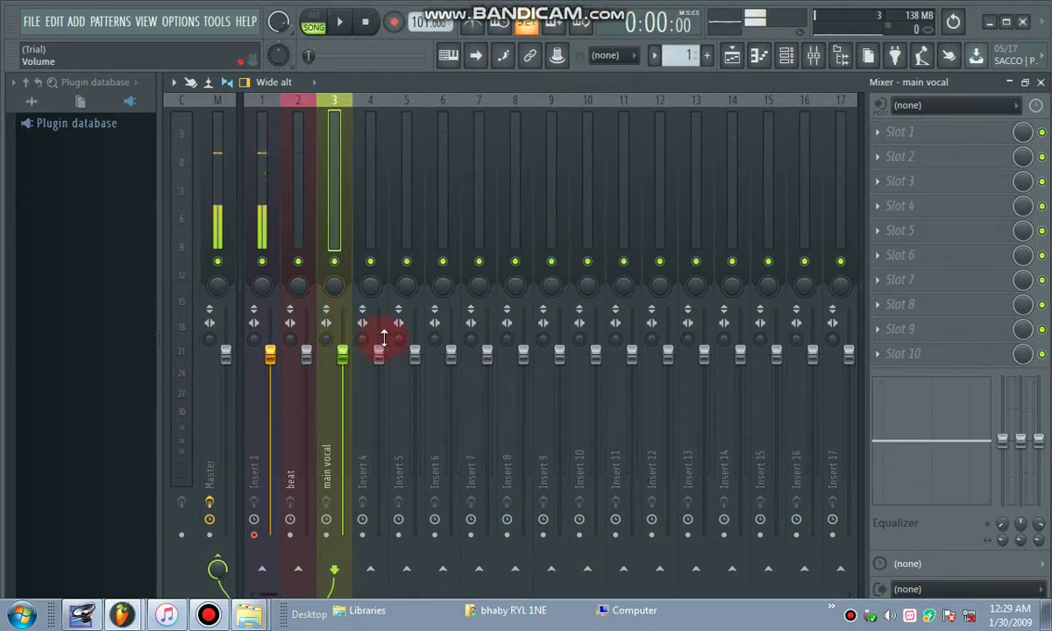
pyautogui.click(732, 61)
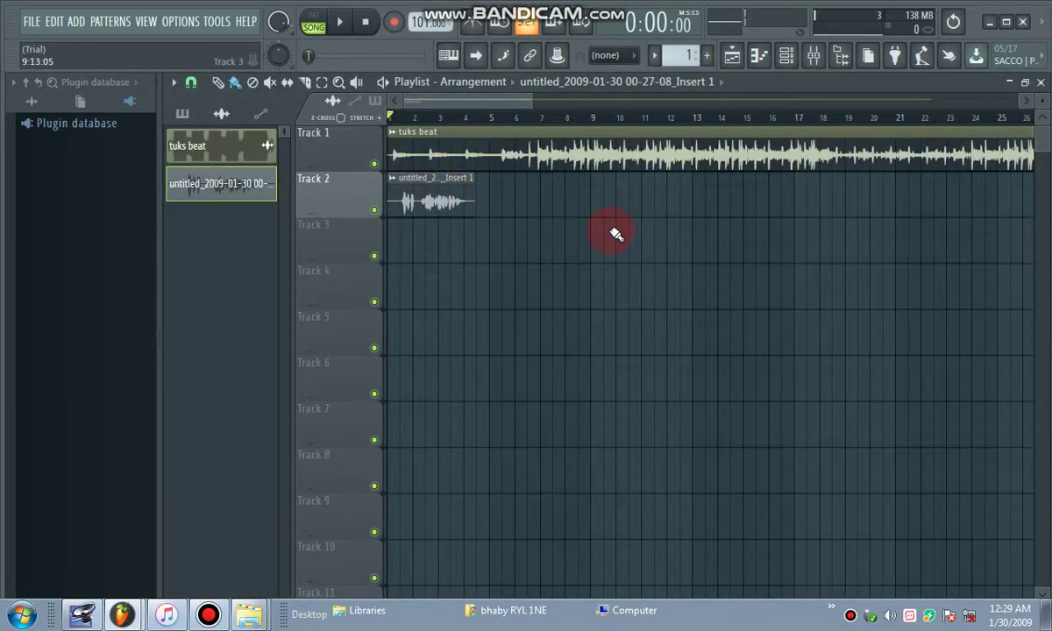
pyautogui.scroll(-3, 804, 118)
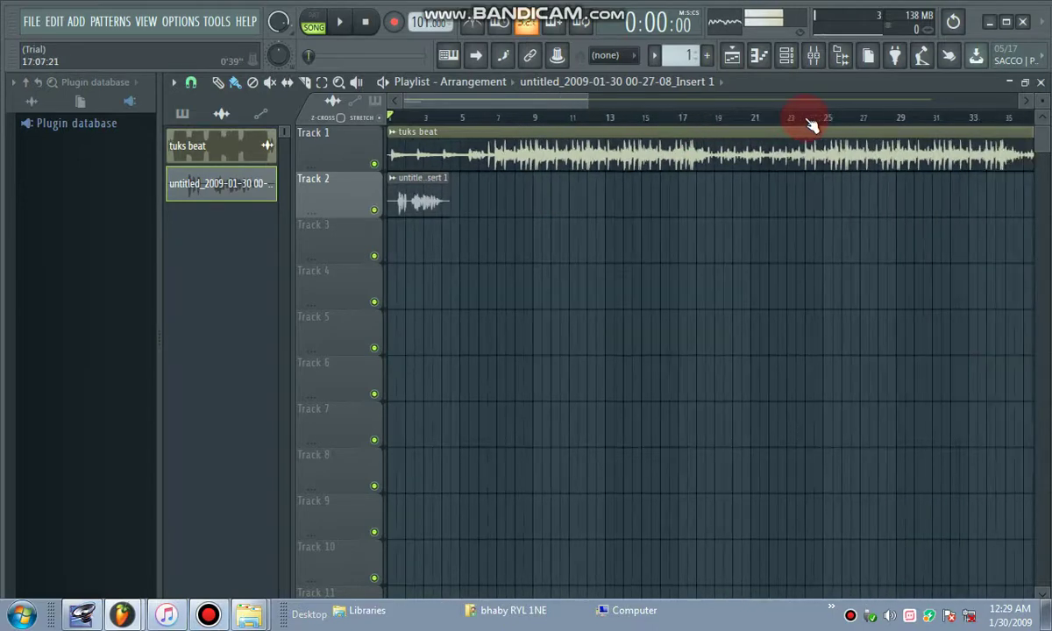
pyautogui.scroll(-1, 811, 125)
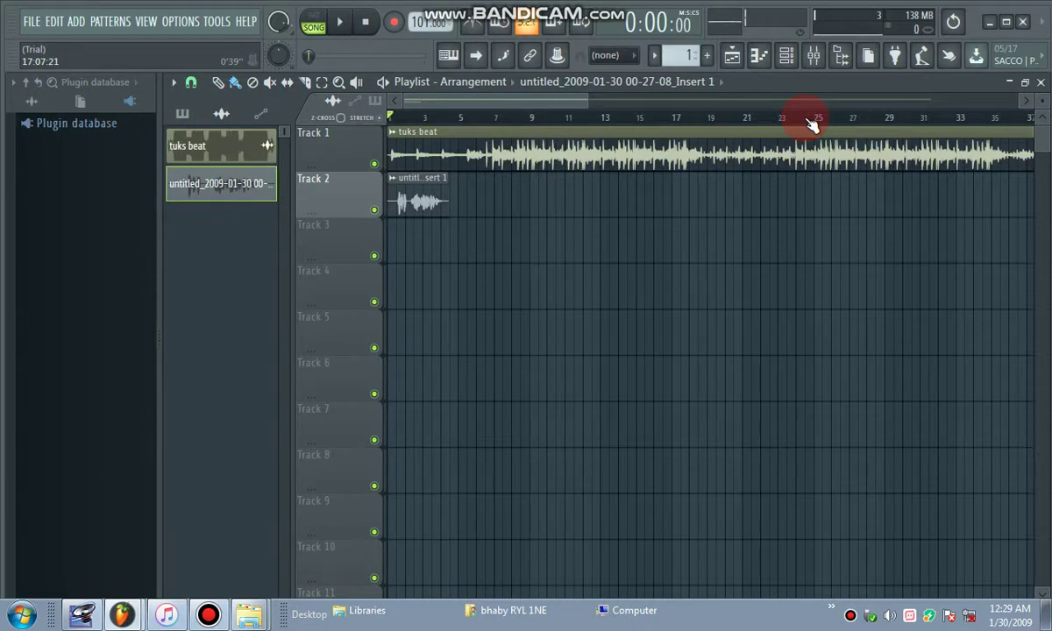
pyautogui.click(736, 5)
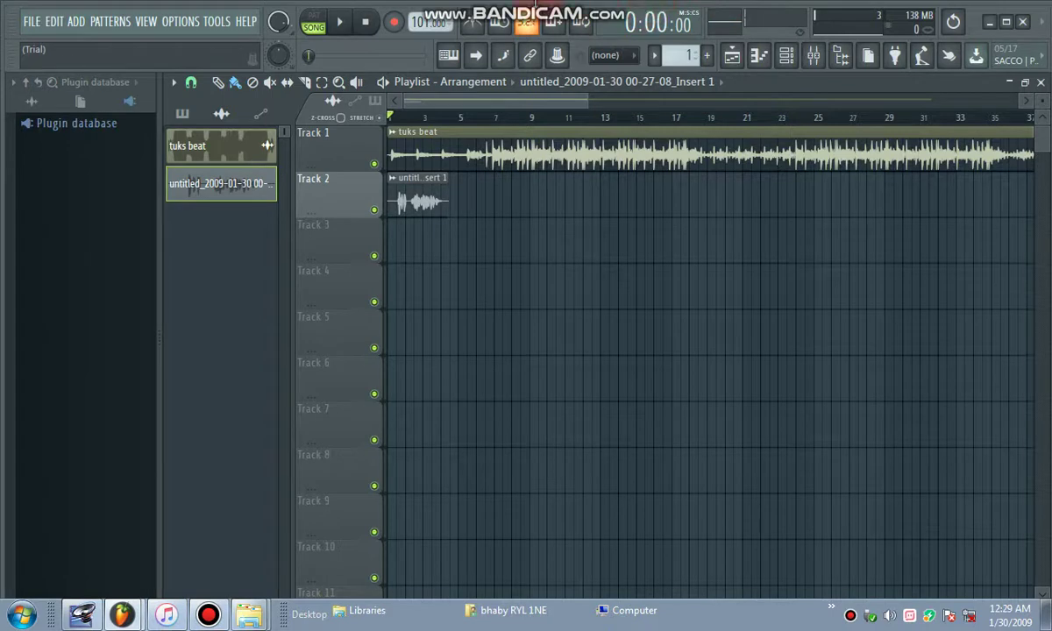
pyautogui.moveTo(636, 7)
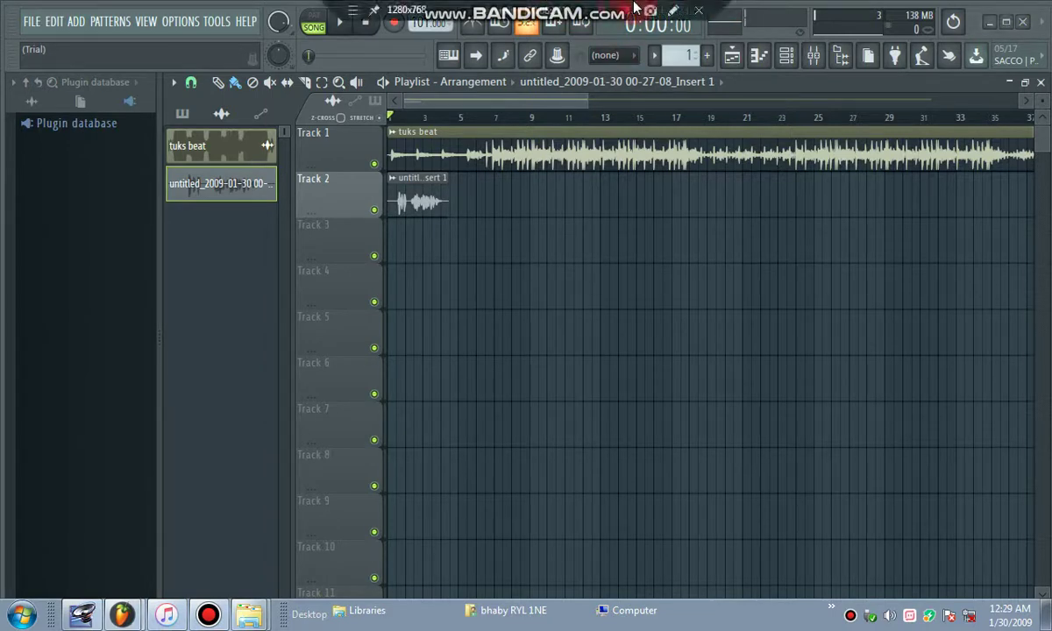